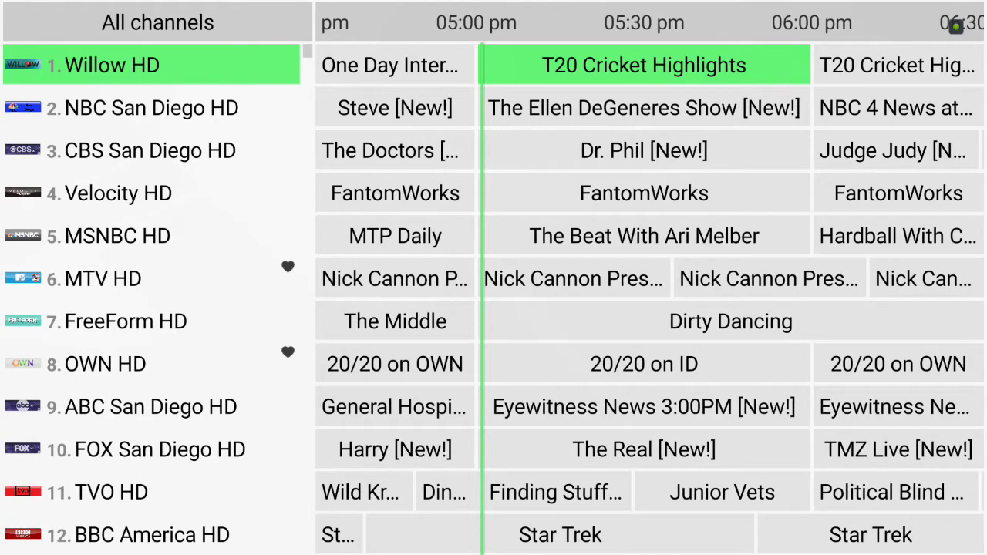
- Display the All channels programme grid from Willow HD, with MTV HD and OWN HD as favourites
mouse_move(125, 278)
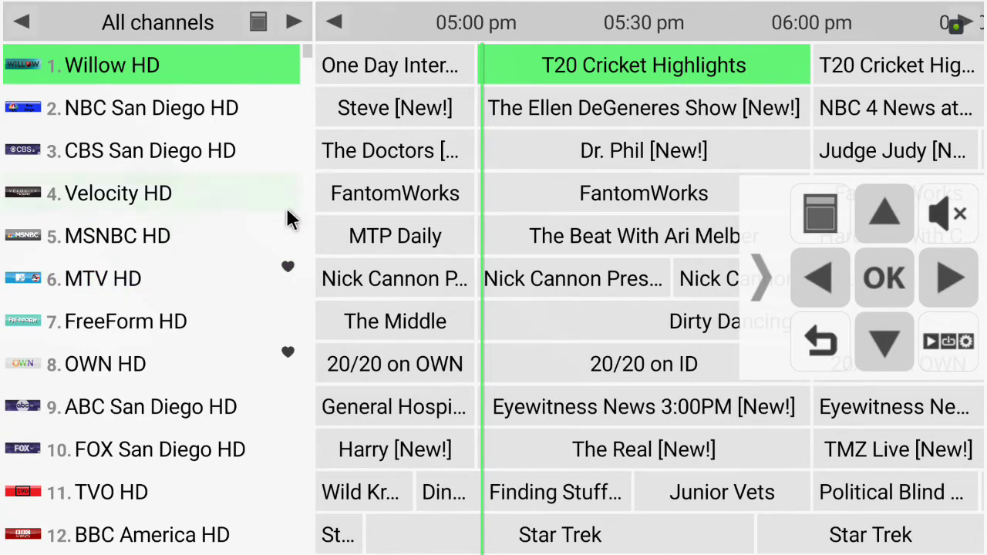
- In Willow HD's options, cycle the decoder through Auto, Software and HW+ back to Default
left_click(845, 210)
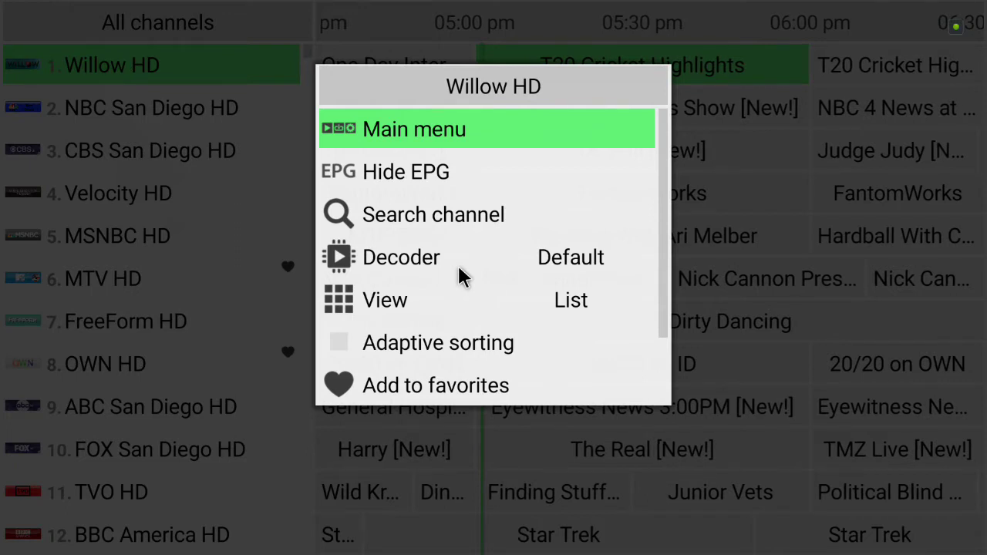
left_click(454, 264)
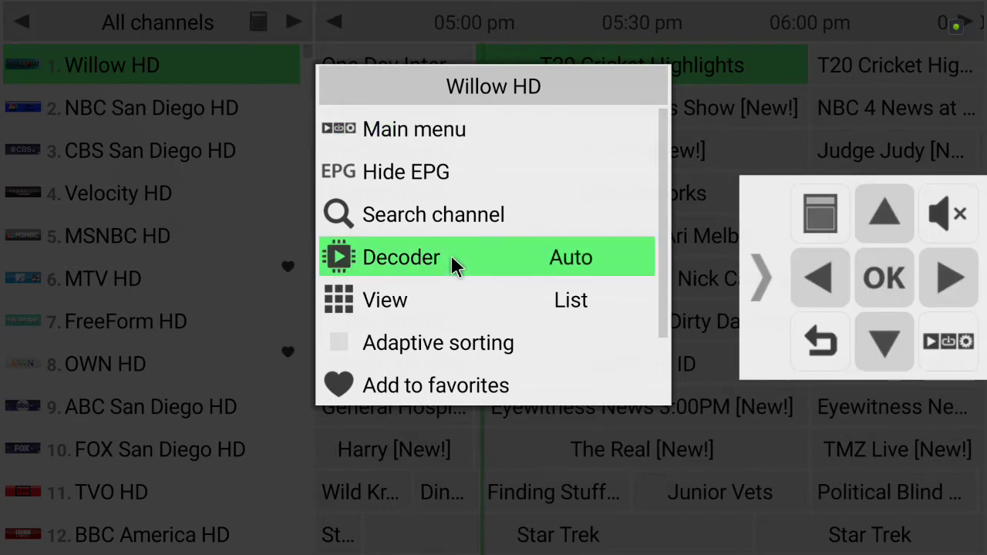
left_click(454, 265)
left_click(454, 264)
left_click(453, 264)
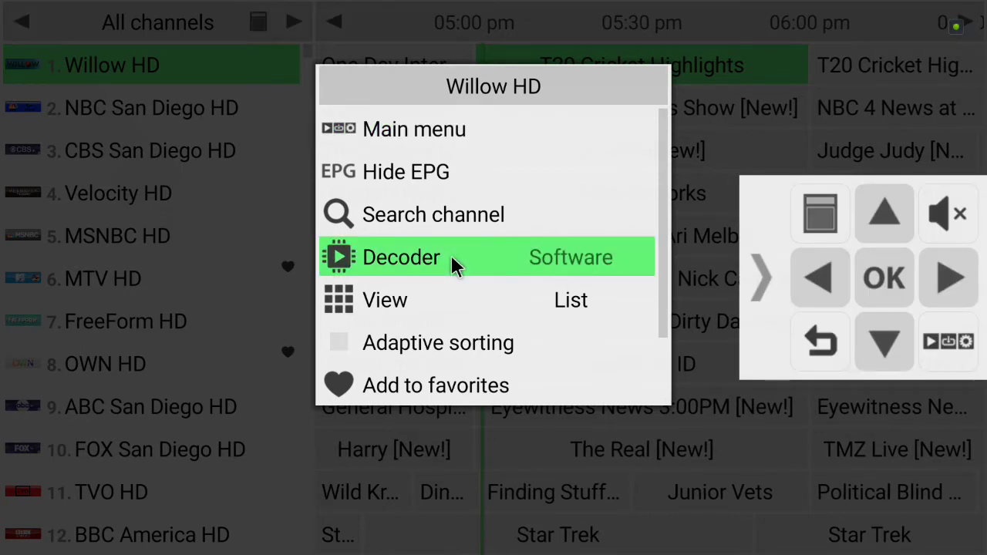
left_click(453, 265)
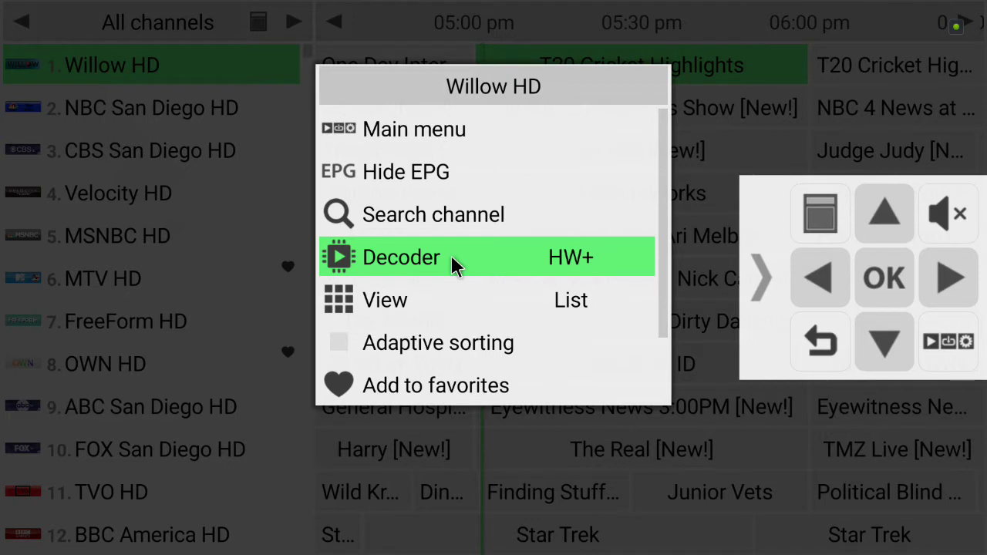
left_click(454, 264)
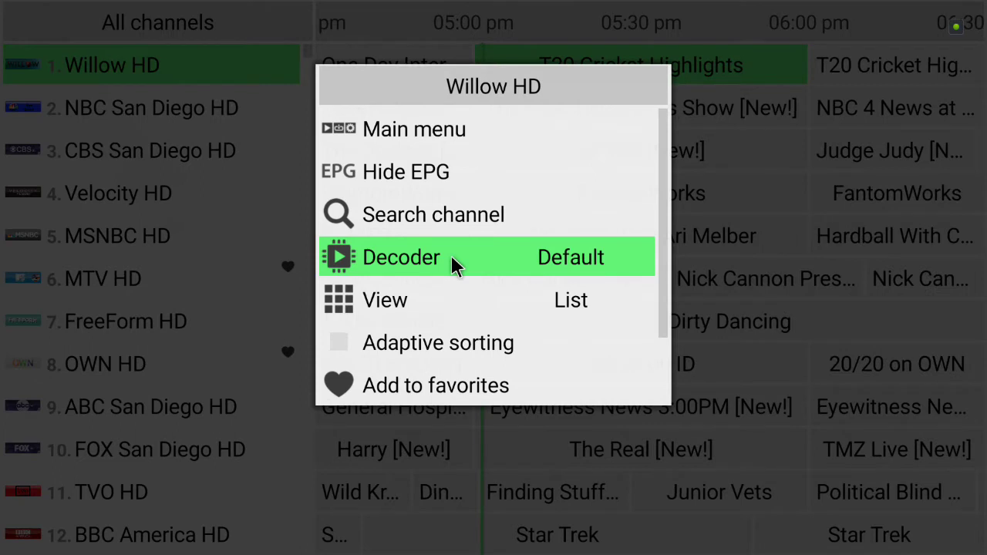
key("Down")
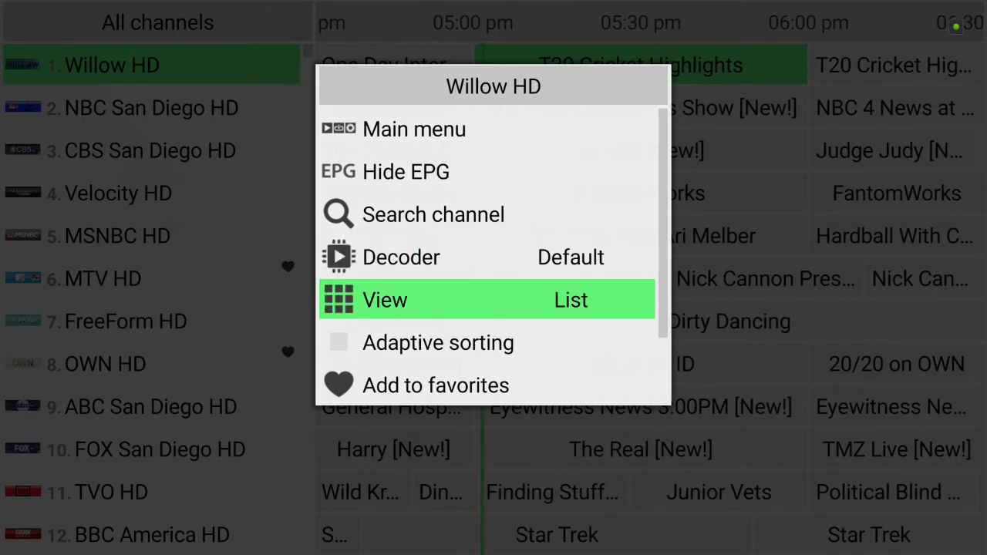
- Switch the channel layout to Details, then Table, then back to the List timeline guide
key("Return")
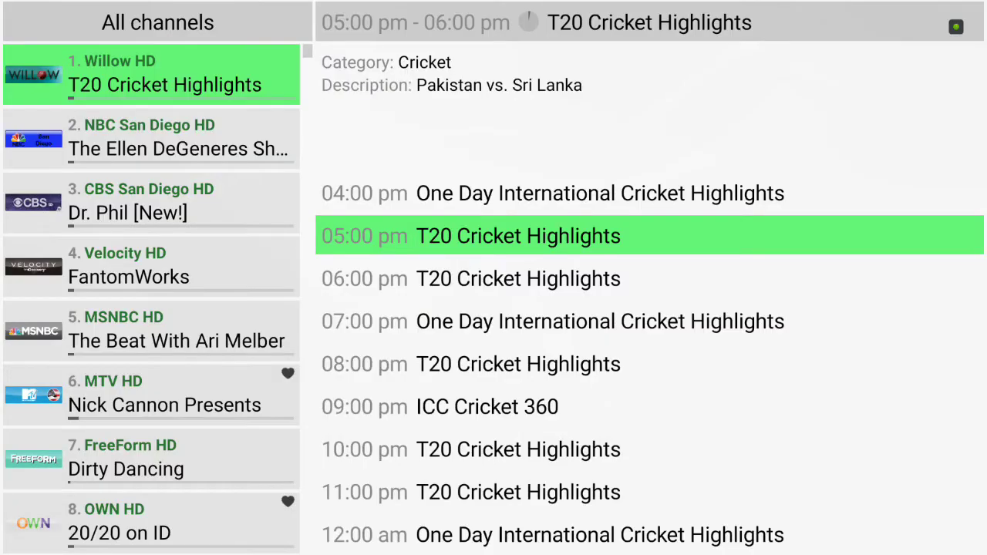
mouse_move(290, 40)
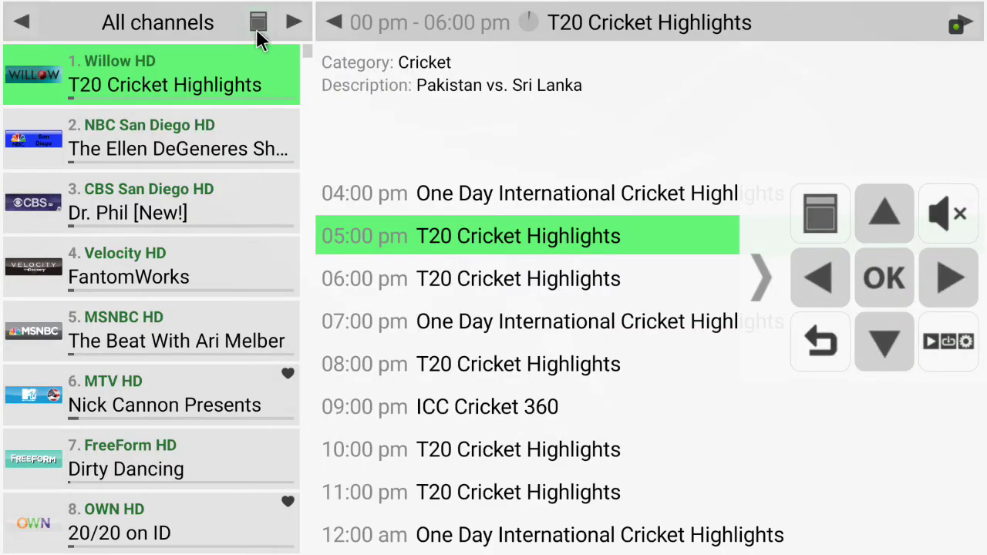
left_click(822, 223)
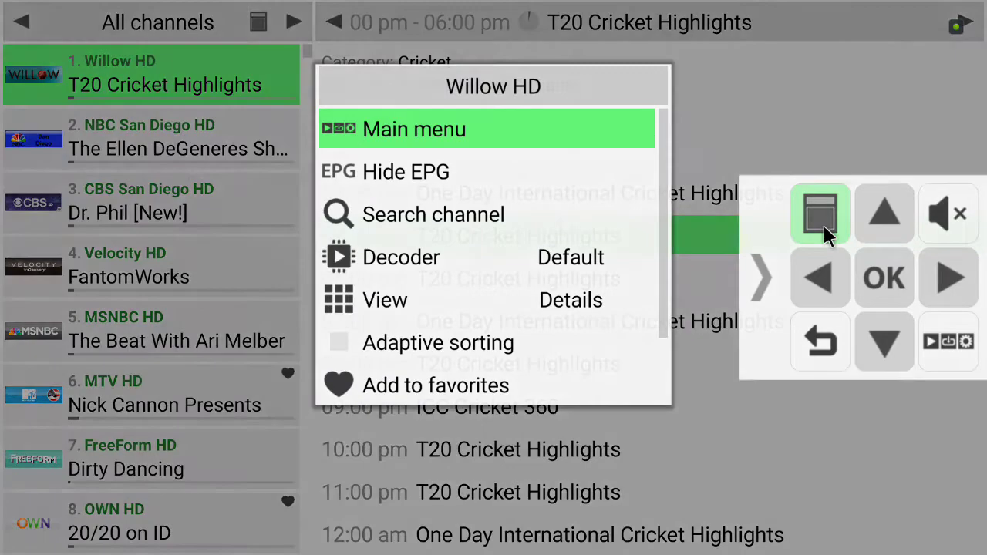
left_click(430, 305)
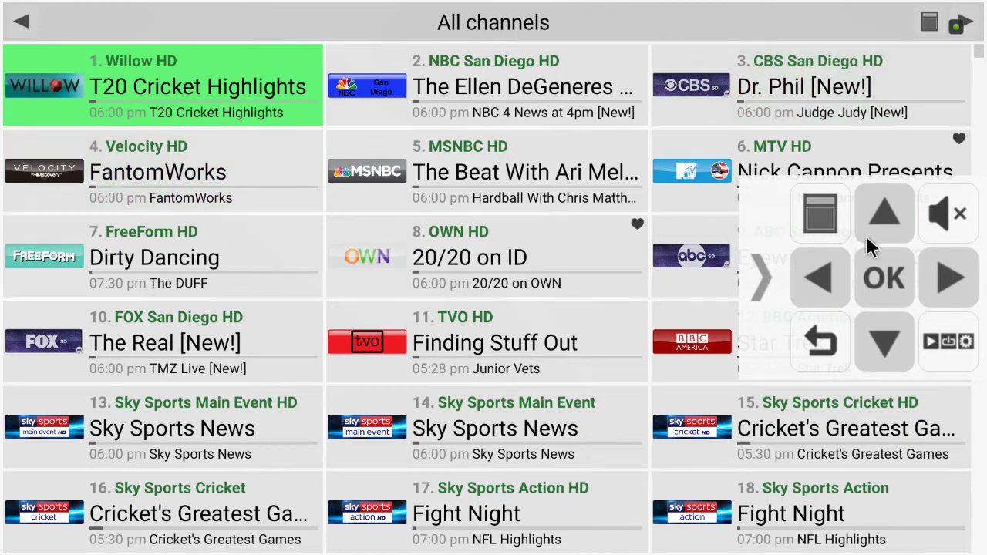
left_click(820, 214)
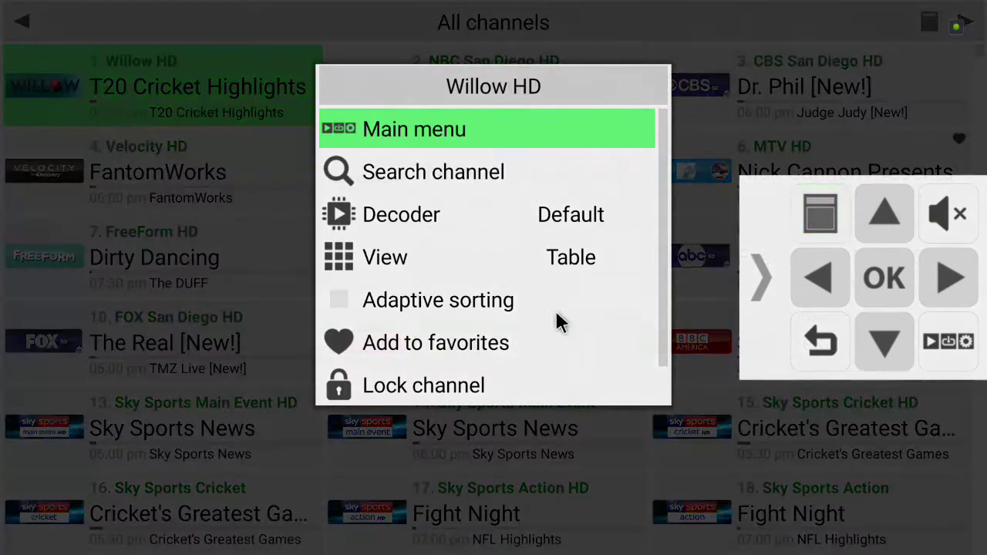
left_click(486, 265)
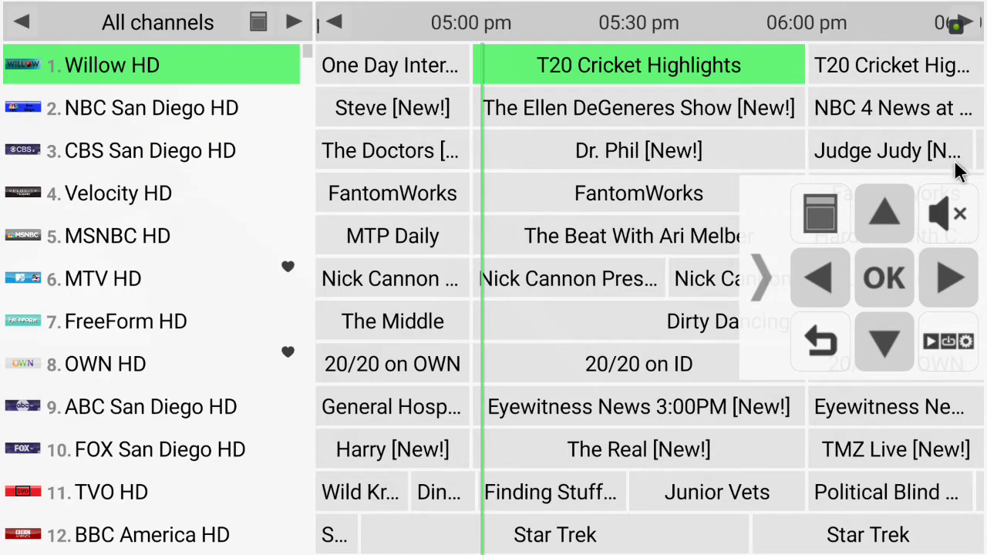
- Bring up the Willow HD options menu, showing view List and decoder Default
left_click(825, 225)
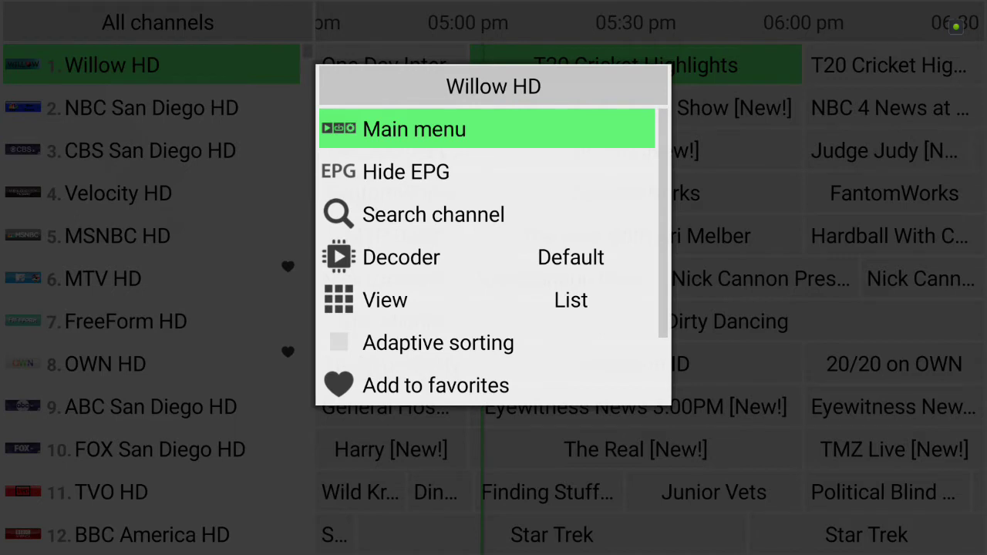
- Browse Lock channel, Add to favorites and Show favorites, then bring up the playback controls
mouse_move(953, 268)
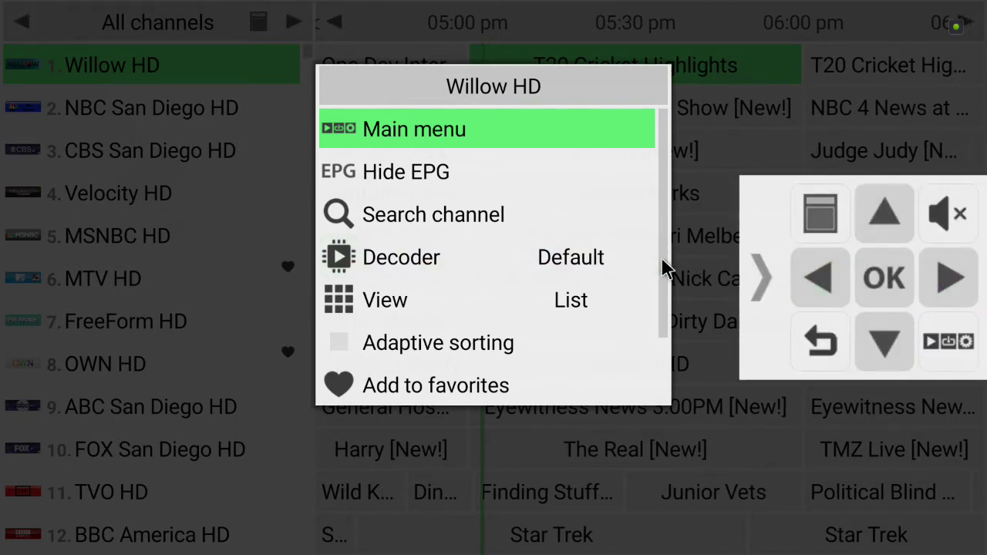
key("Down")
key("Down")
key("Down")
key("Down")
key("Down")
key("Down")
key("Down")
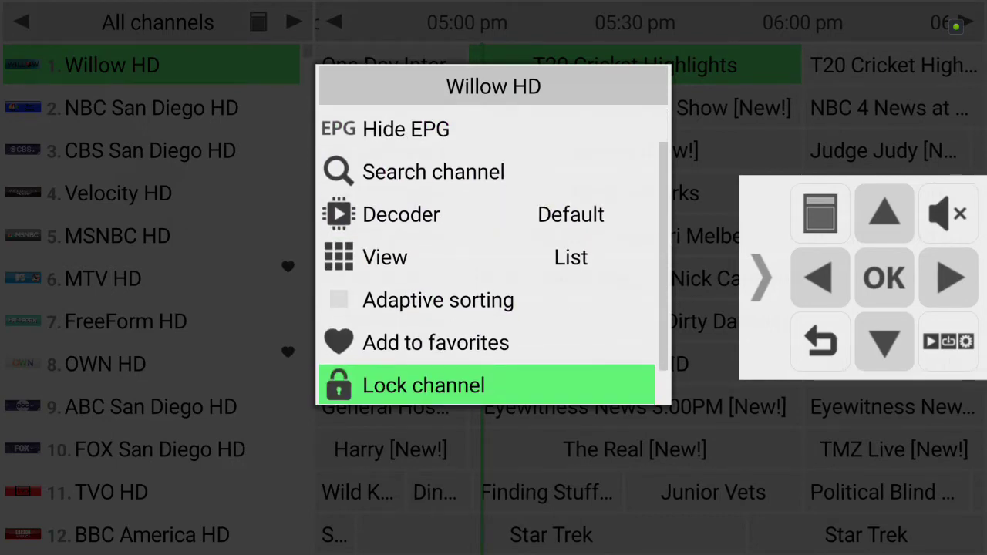
key("Up")
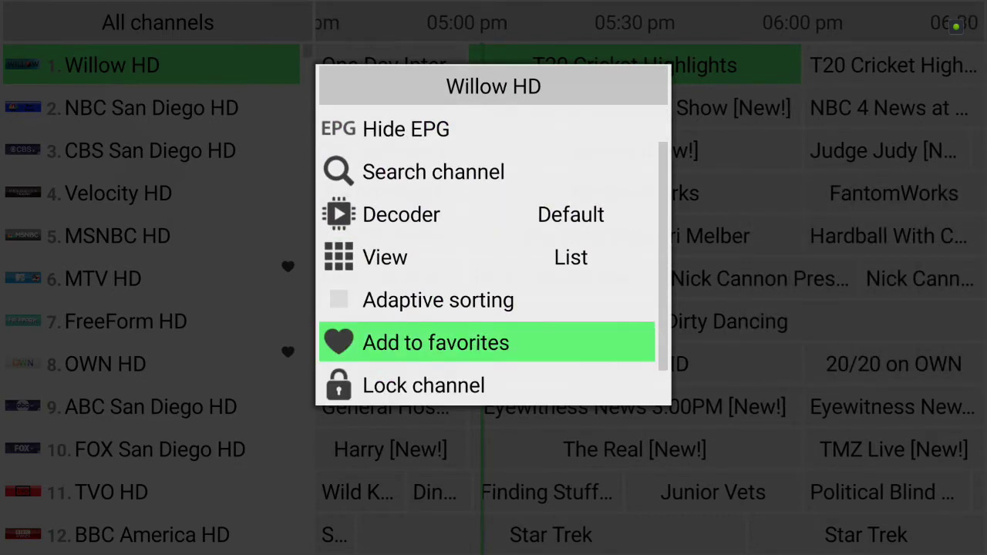
key("Down")
key("Down")
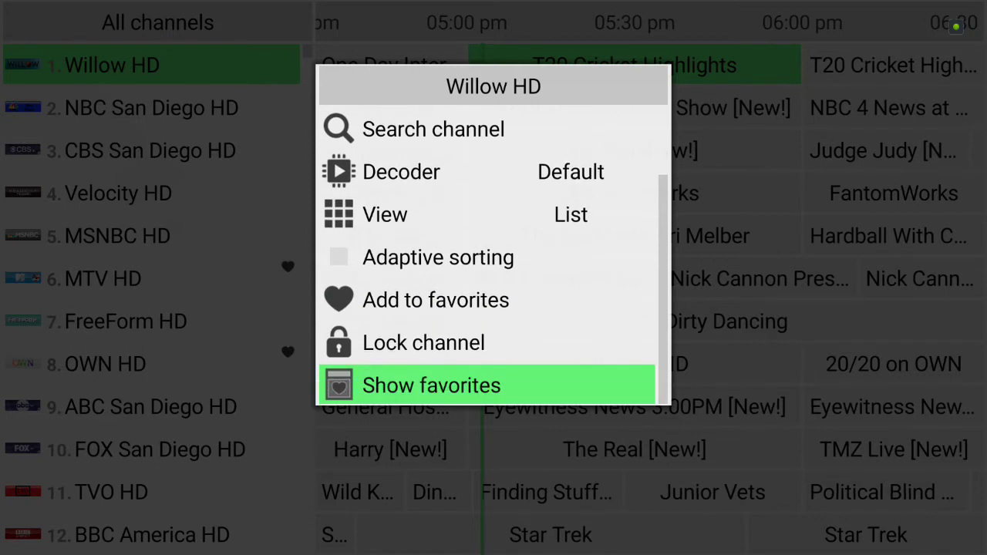
key("Up")
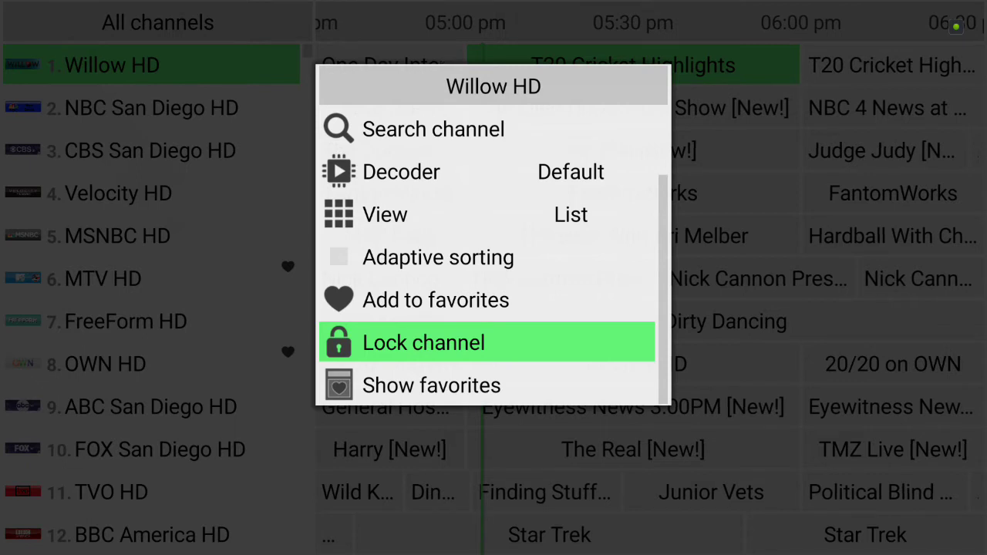
mouse_move(646, 198)
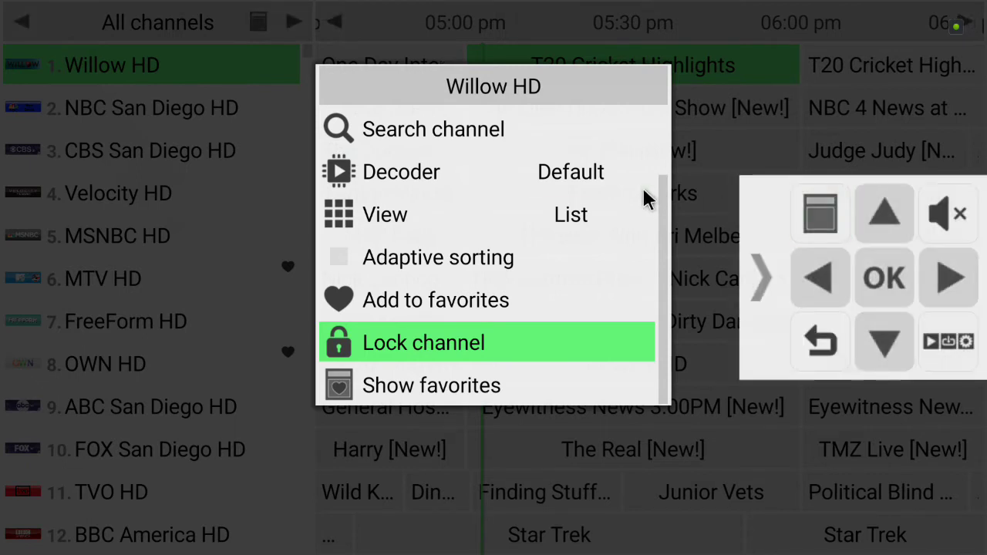
left_click(970, 340)
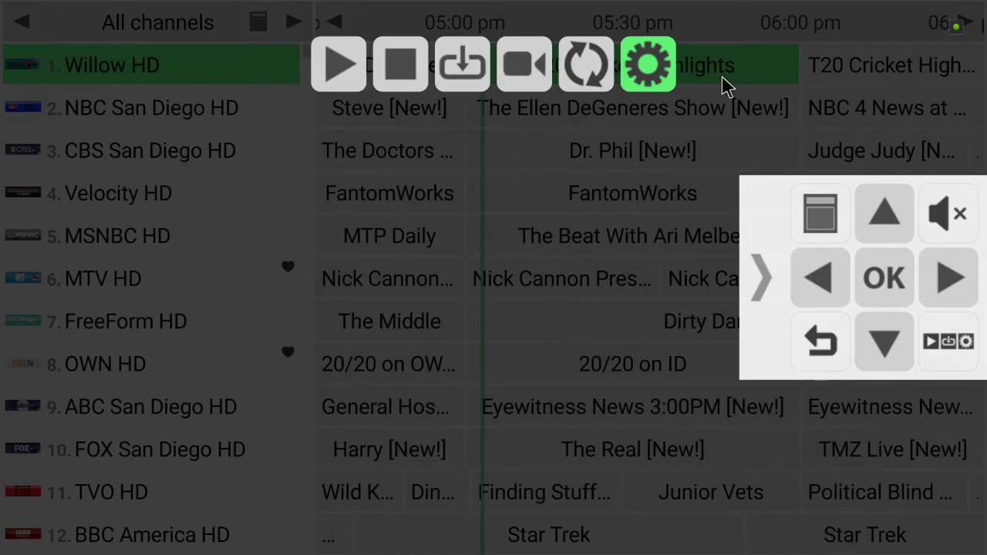
- Open the GUI settings page, then back out of settings to the All channels guide
left_click(655, 80)
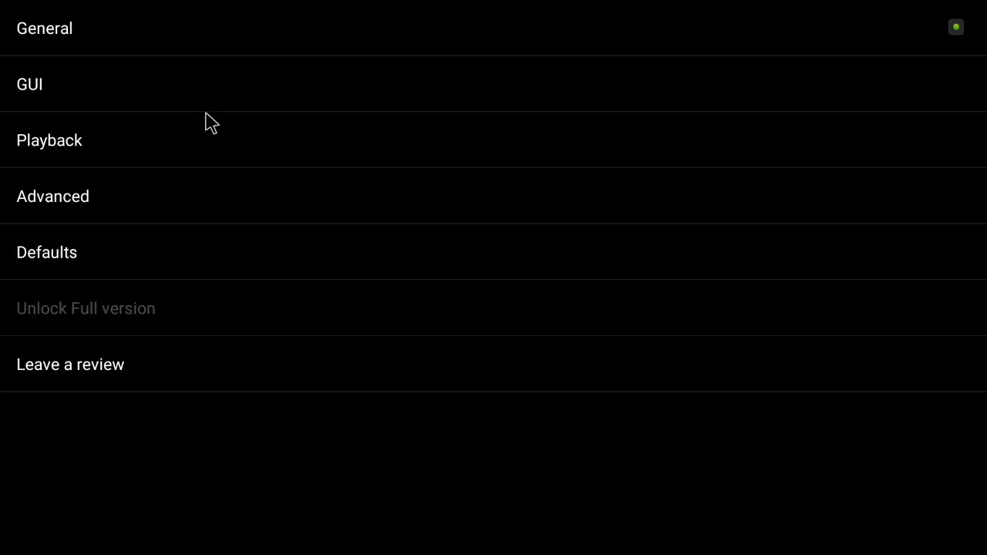
left_click(221, 76)
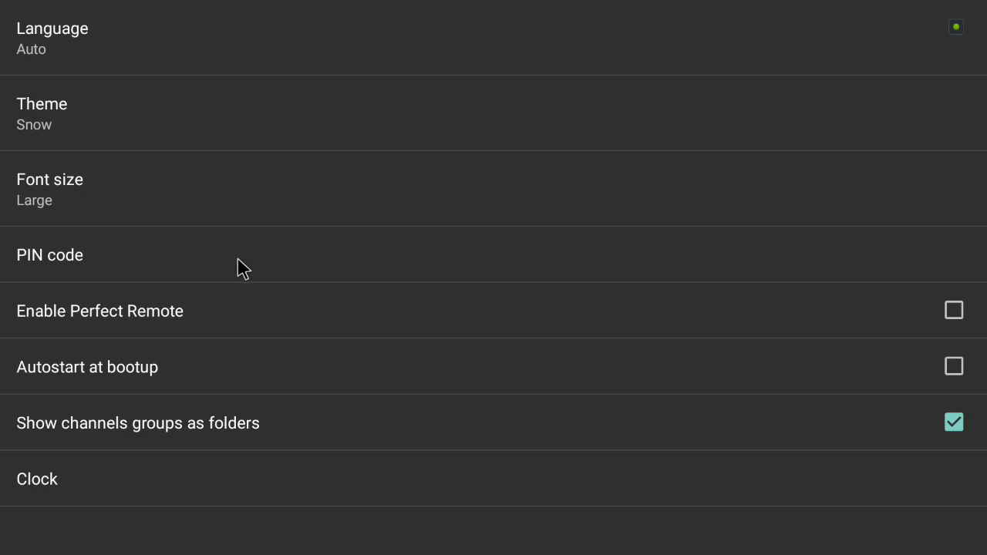
key("Escape")
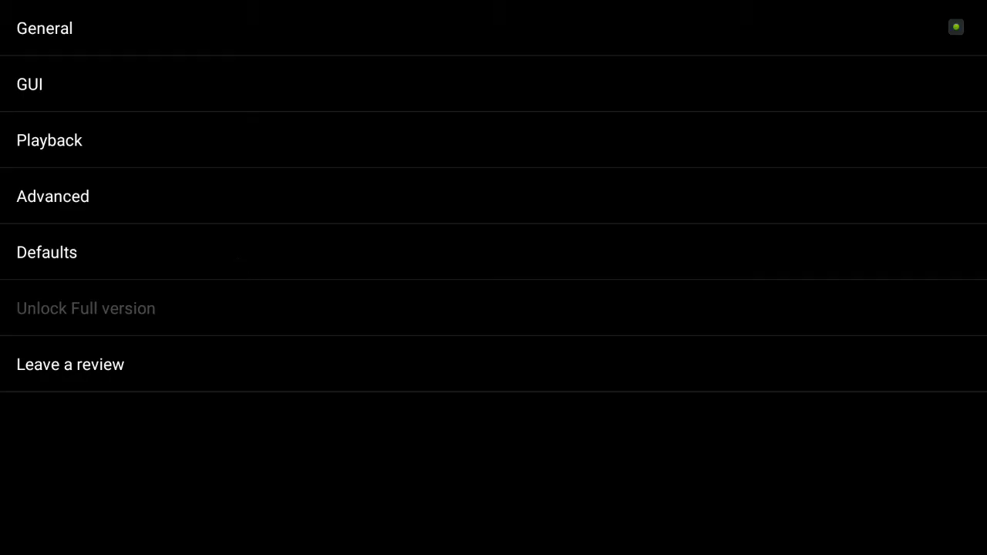
key("Escape")
mouse_move(803, 112)
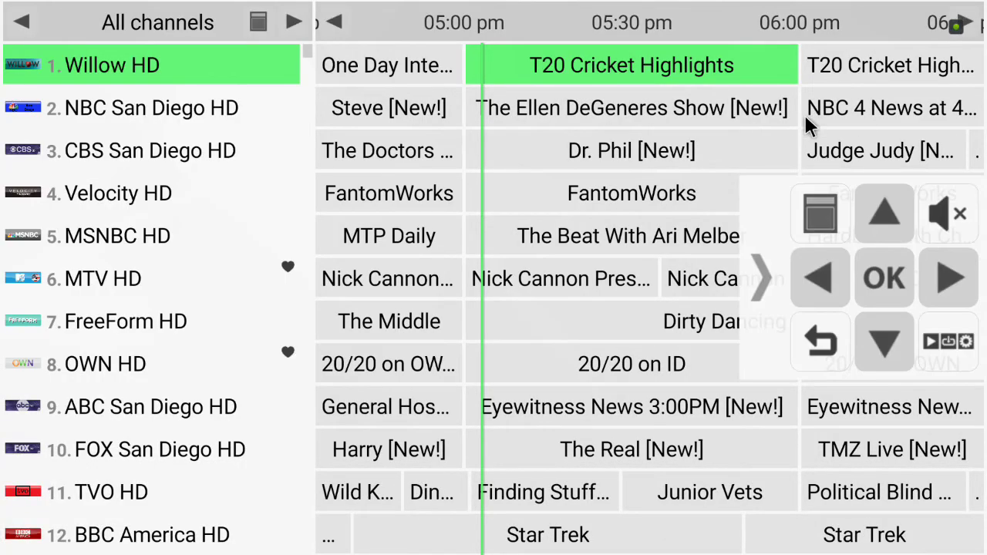
left_click(817, 224)
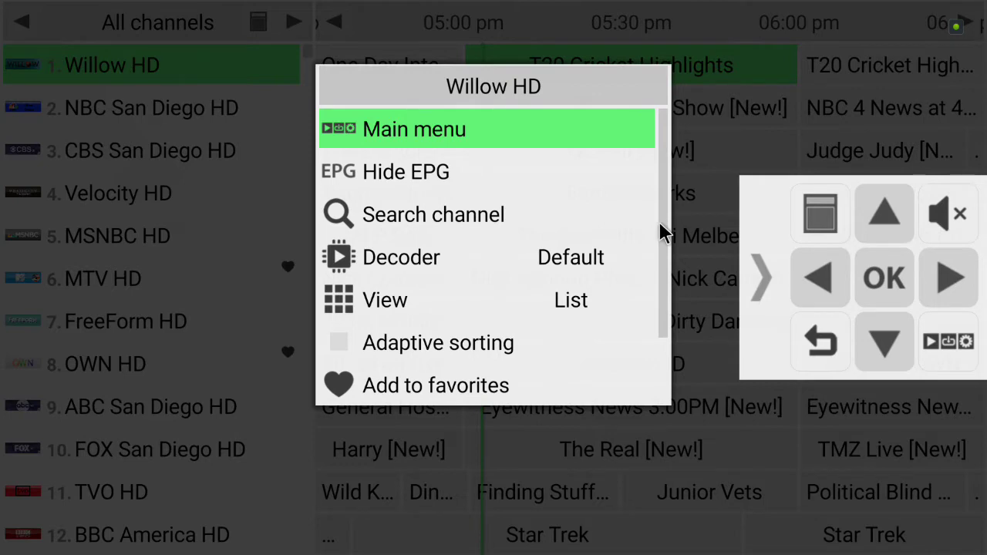
key("Down")
key("Down")
key("Down")
key("Down")
key("Down")
key("Down")
key("Down")
key("Down")
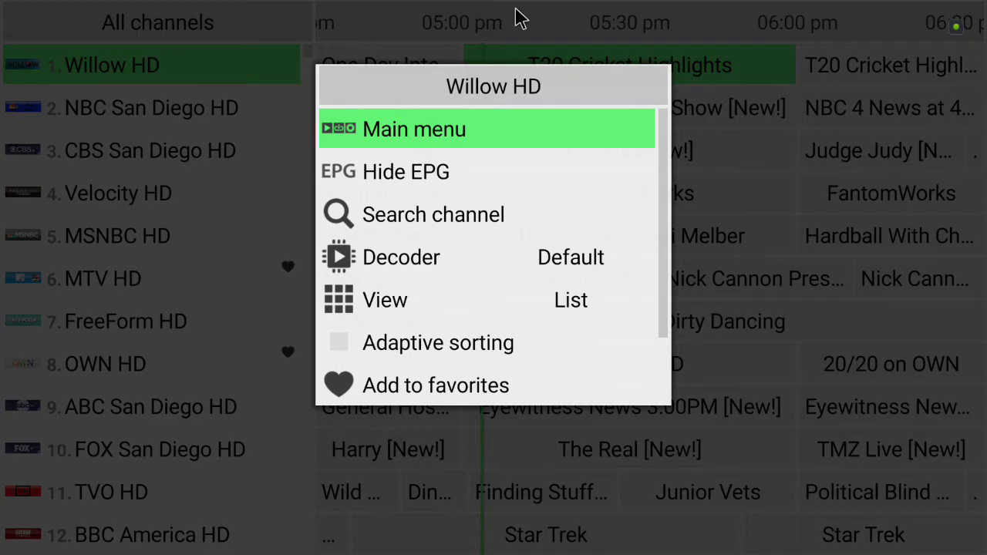
left_click(318, 3)
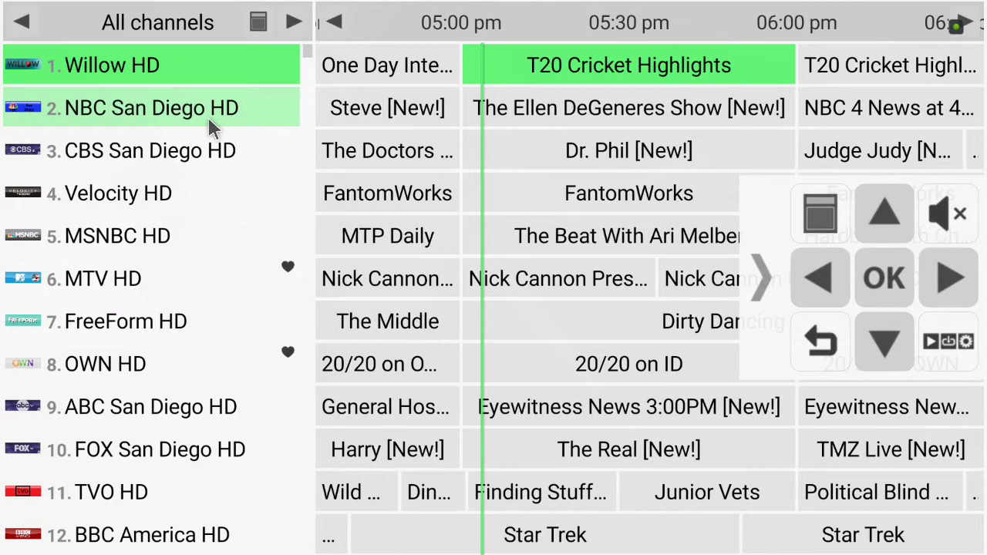
key("Left")
- Open the United States channel group and start playing ID HD
key("Down")
key("Down")
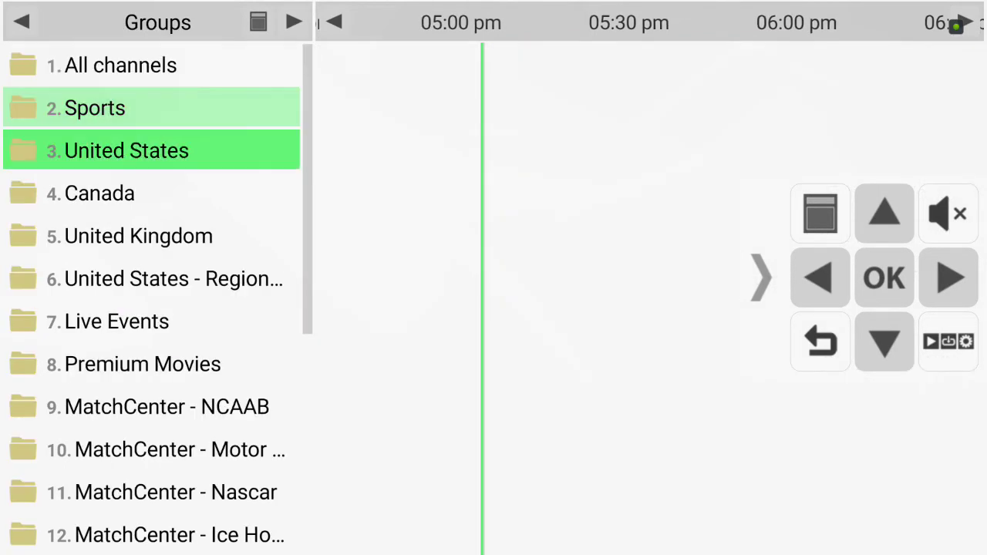
key("Return")
key("Down")
key("Down")
key("Down")
key("Down")
key("Down")
key("Down")
key("Down")
key("Down")
key("Down")
key("Down")
key("Down")
key("Down")
key("Down")
key("Down")
key("Down")
key("Down")
key("Down")
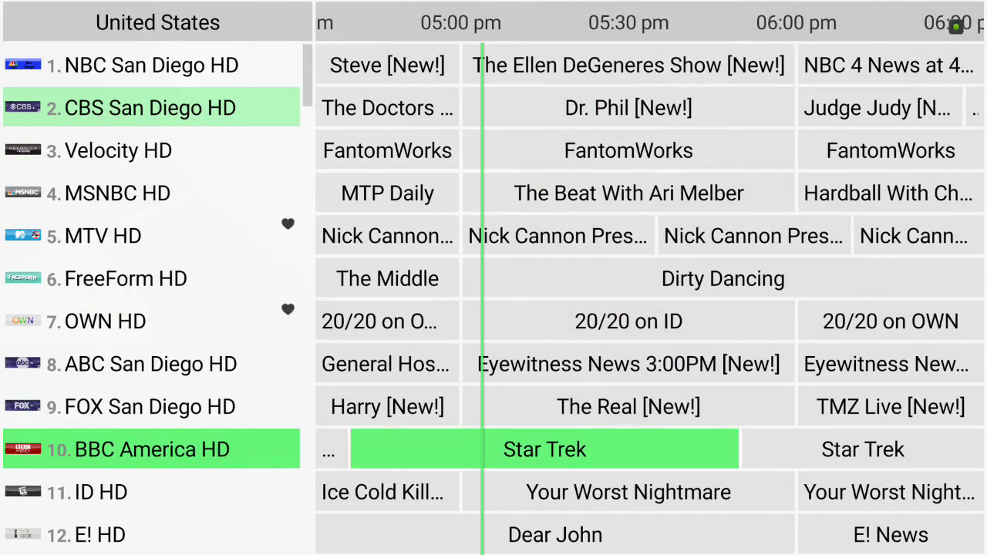
key("Down")
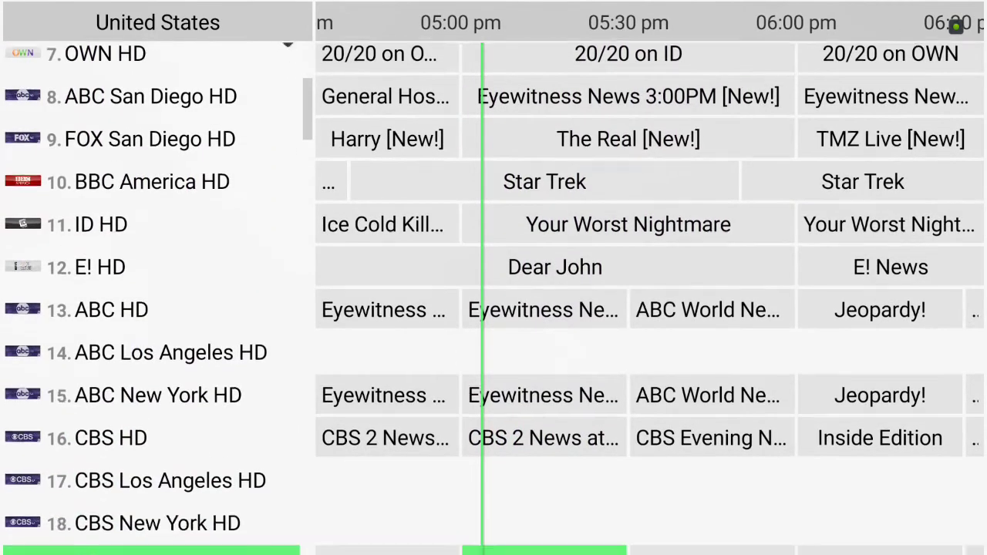
key("Up")
key("Up")
key("Up")
key("Up")
key("Up")
key("Up")
key("Up")
key("Up")
key("Up")
key("Up")
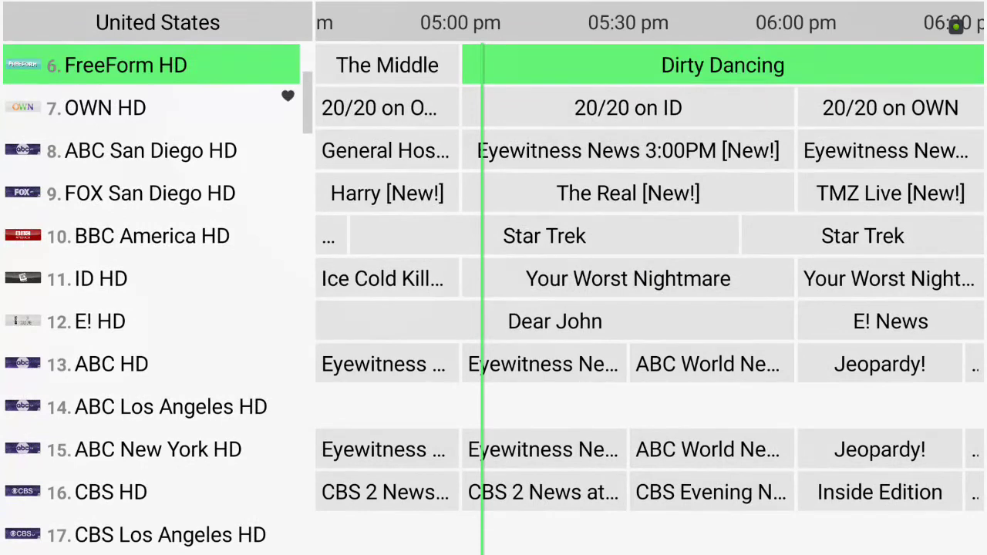
key("Down")
key("Down")
key("Down")
key("Down")
key("Down")
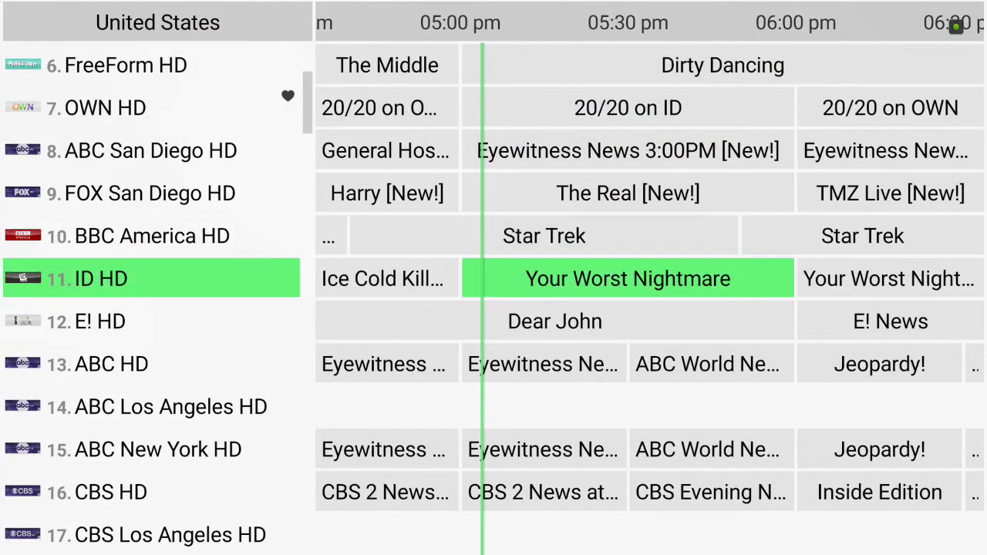
key("Return")
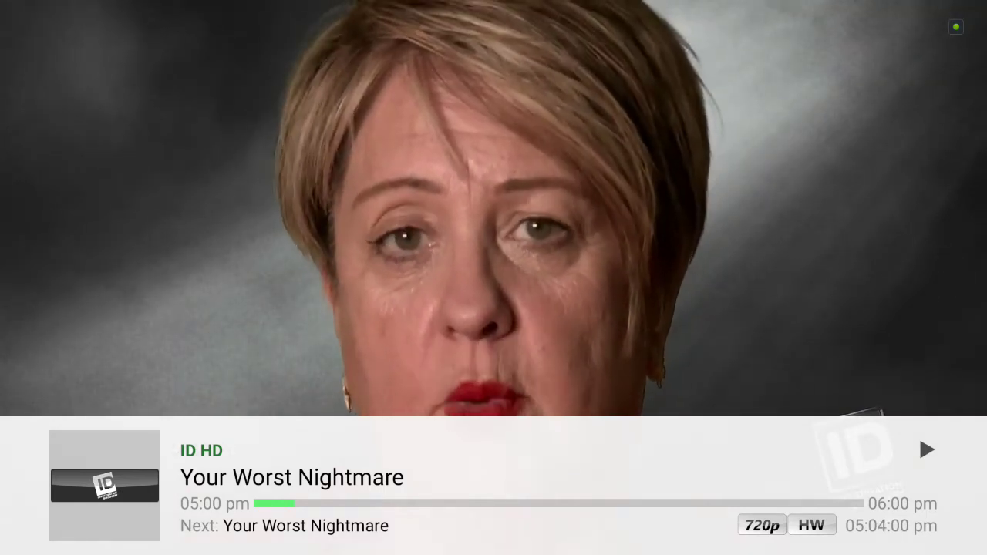
- Pause the ID HD broadcast from the top toolbar, then resume it from the info bar
mouse_move(568, 126)
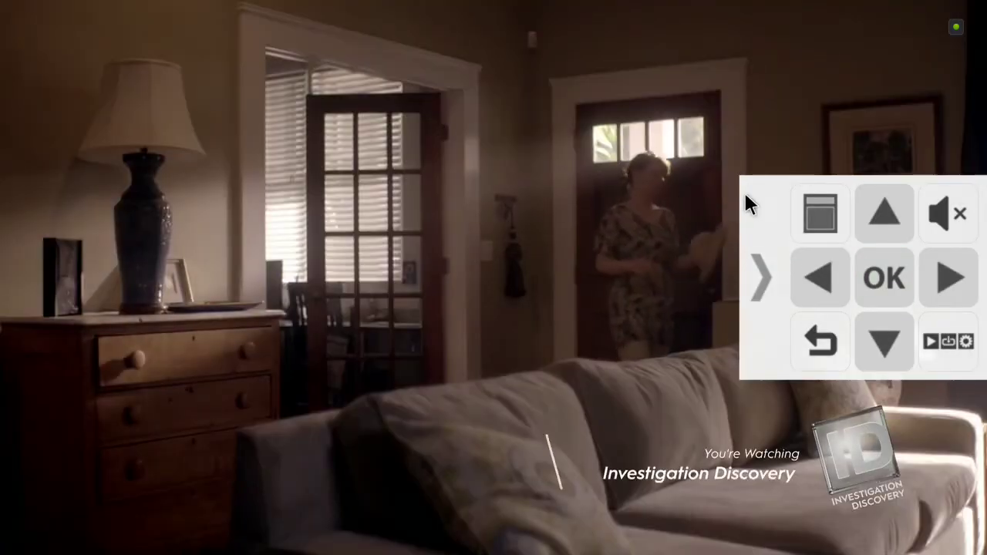
left_click(814, 227)
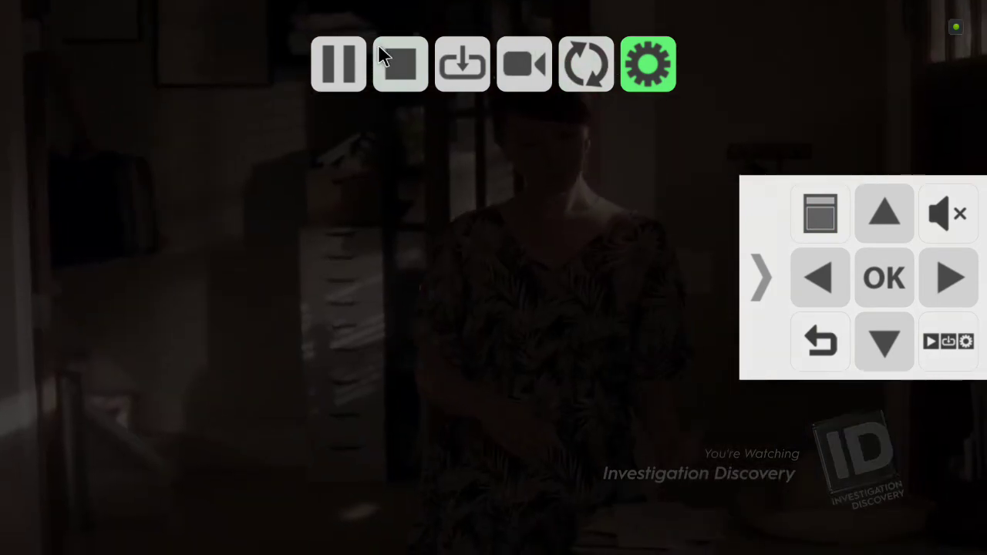
left_click(354, 60)
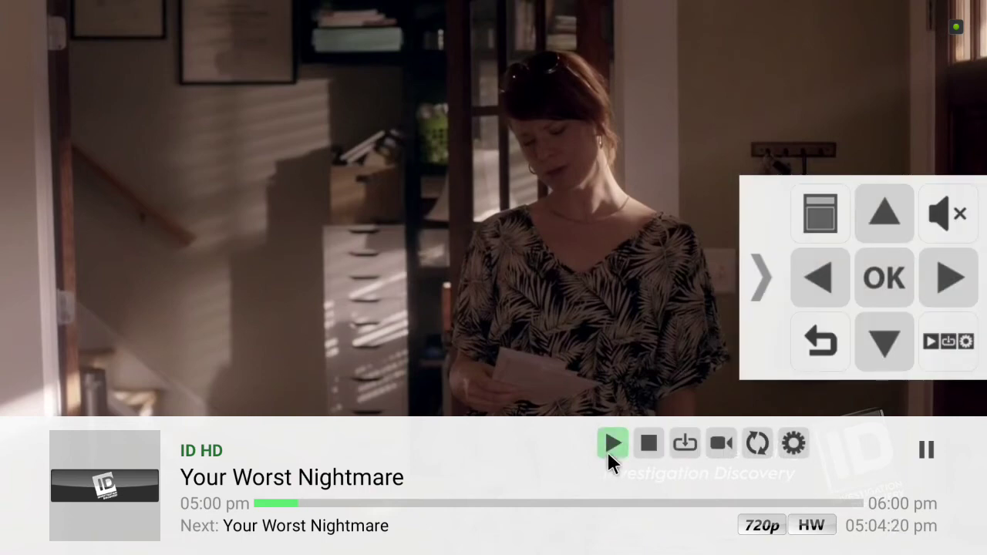
left_click(610, 447)
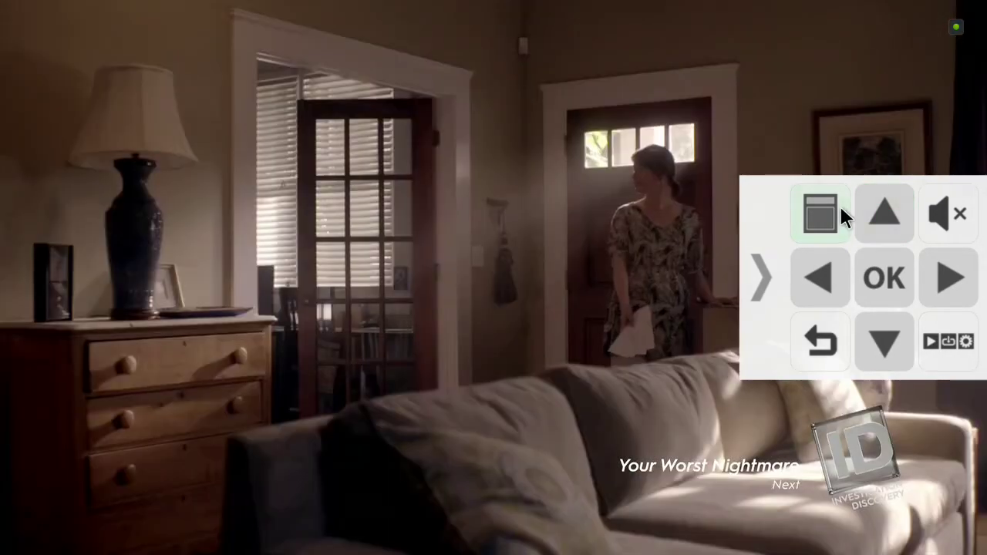
left_click(839, 205)
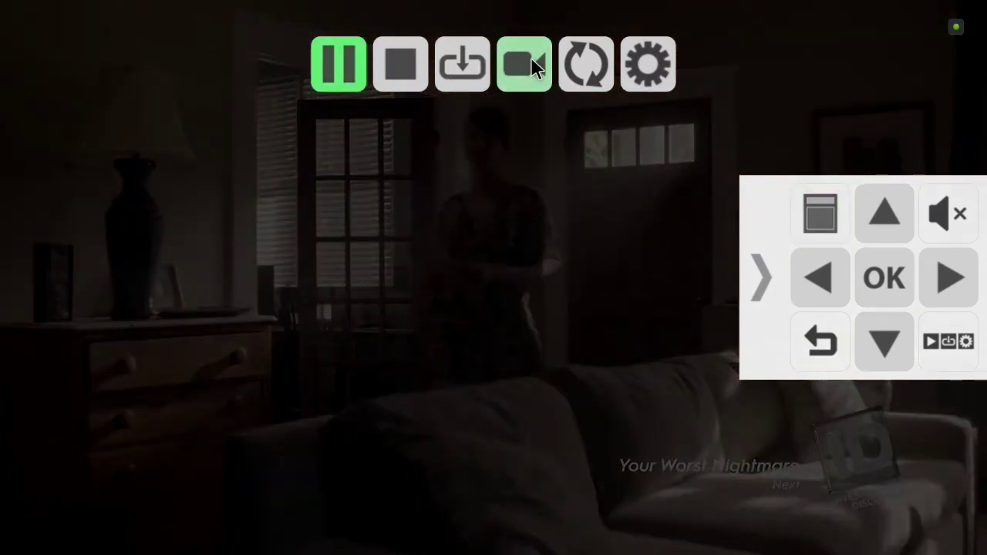
- Cycle the aspect ratio through Original, 4:3, 16:9, 16:10, 14:9 and 221:100 back to Default
left_click(534, 67)
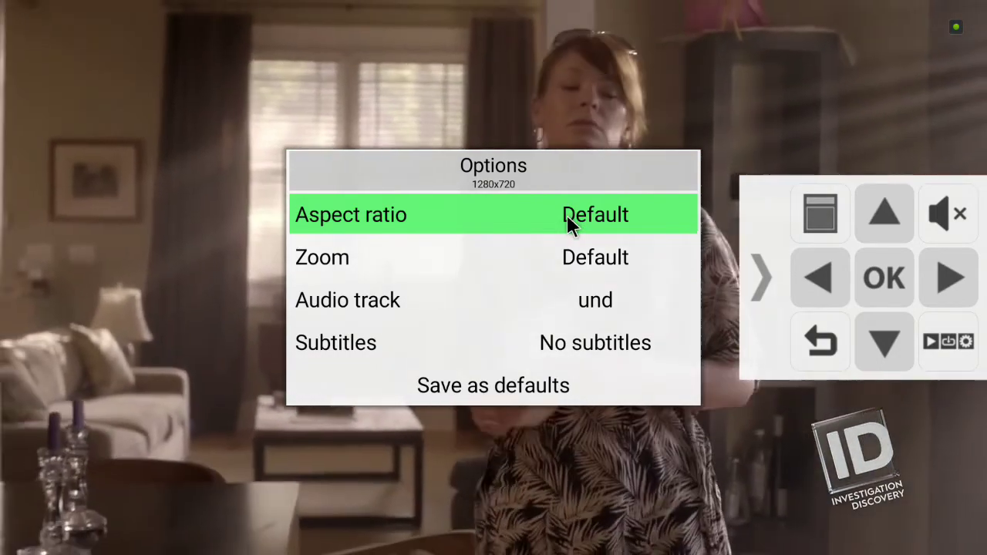
left_click(568, 219)
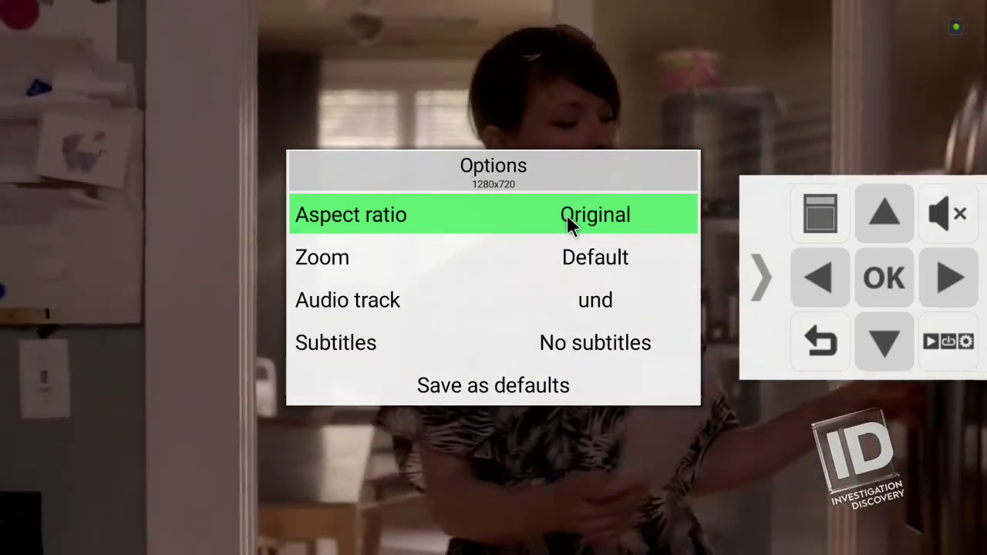
left_click(568, 222)
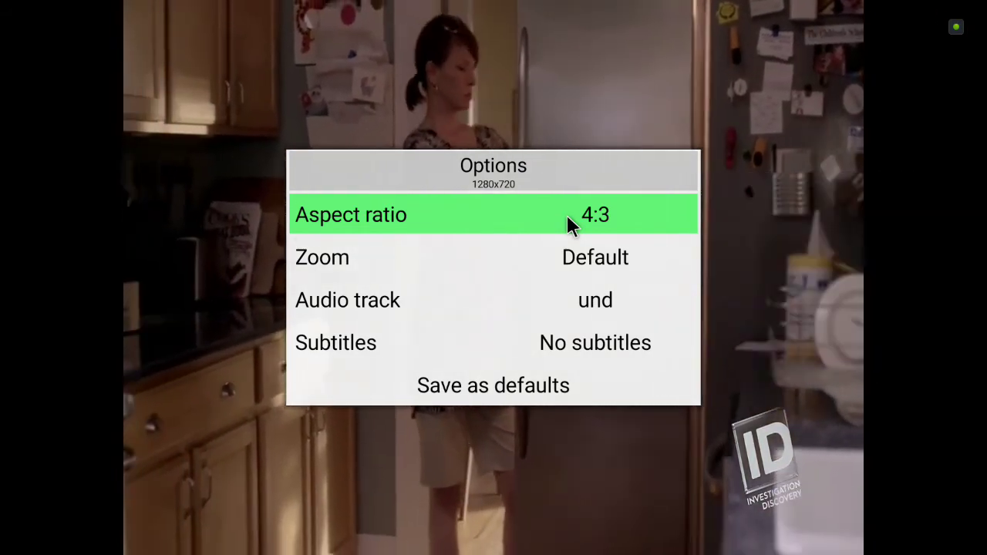
left_click(569, 224)
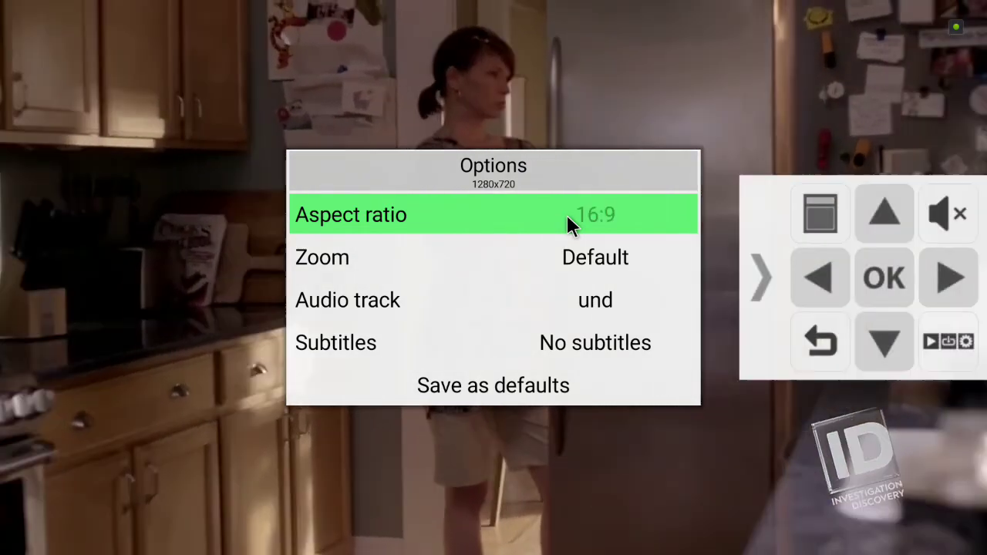
left_click(569, 219)
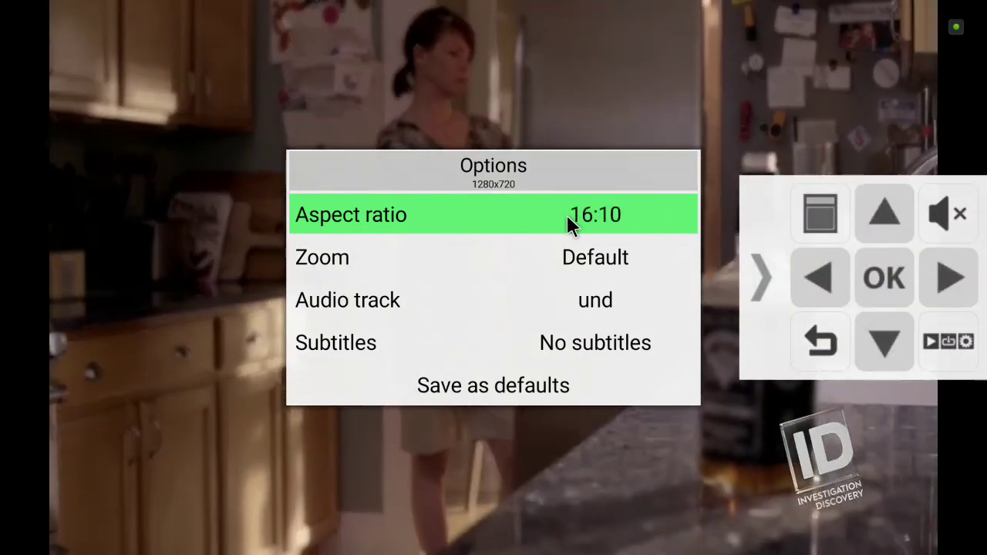
left_click(568, 220)
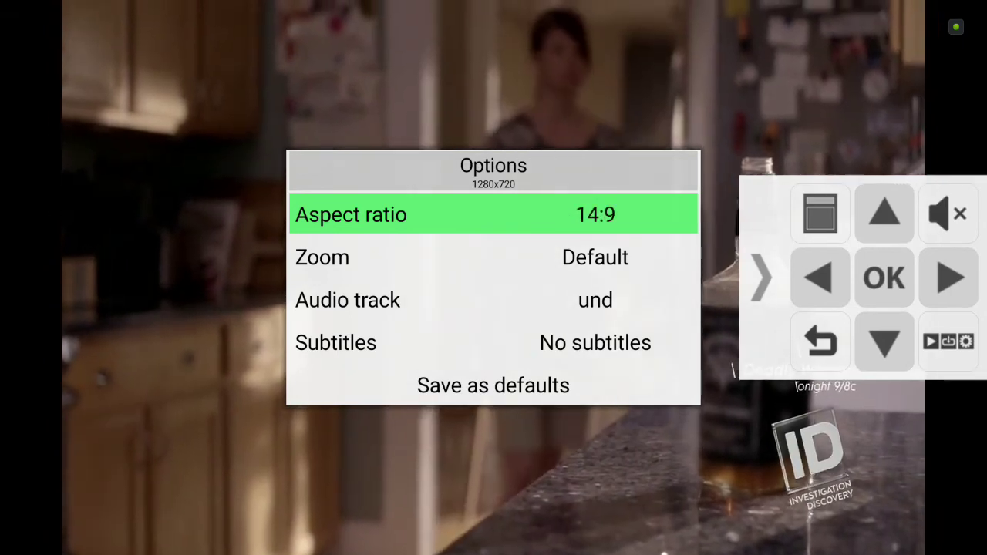
left_click(569, 219)
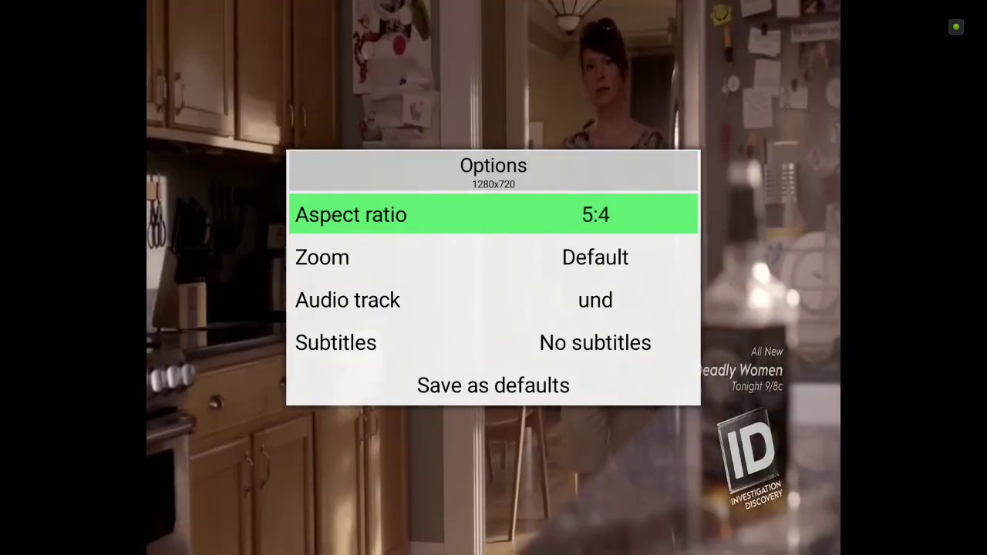
key("Right")
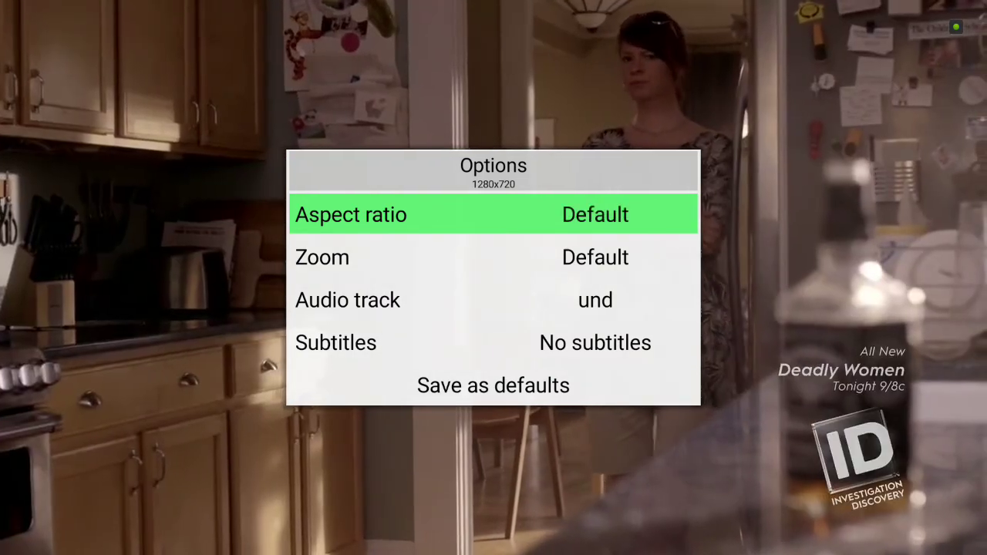
- Cycle Zoom through Fit width and Stretch, leaving it at Default
key("Down")
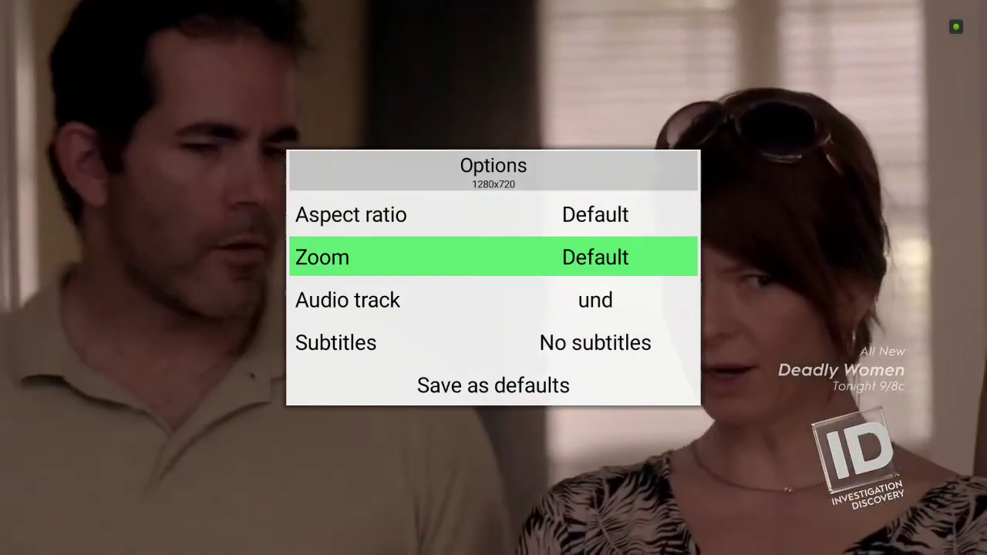
key("Right")
key("Right")
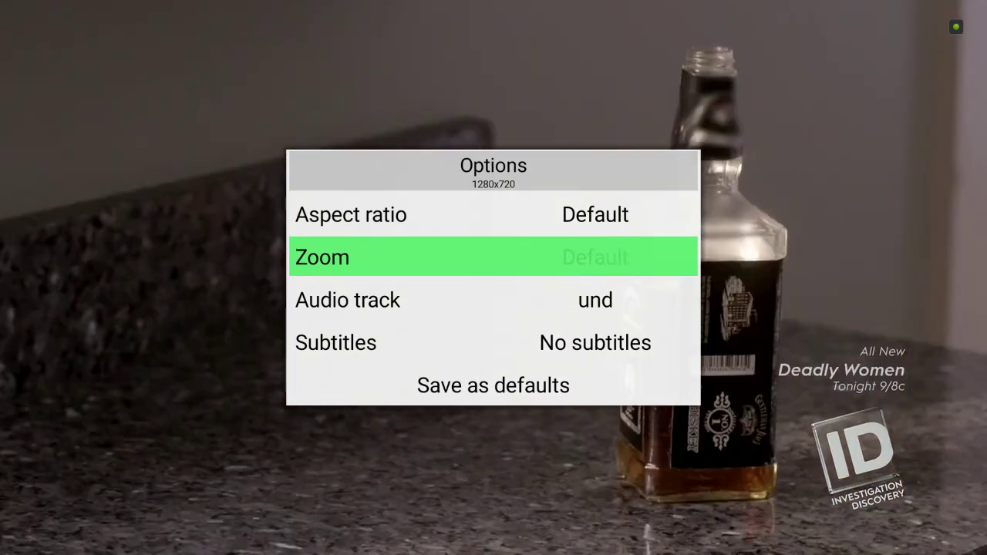
key("Right")
key("Right")
key("Right")
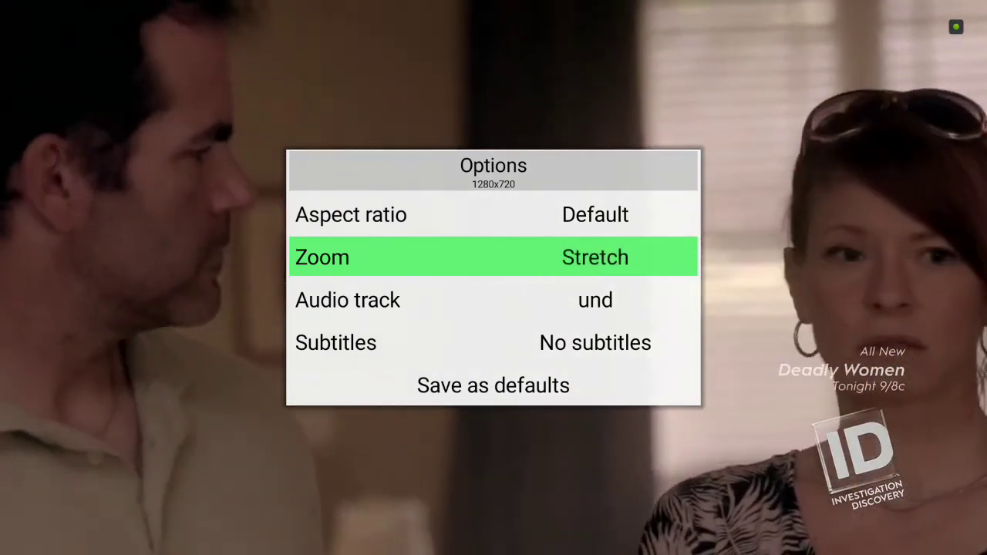
key("Right")
key("Right")
key("Right")
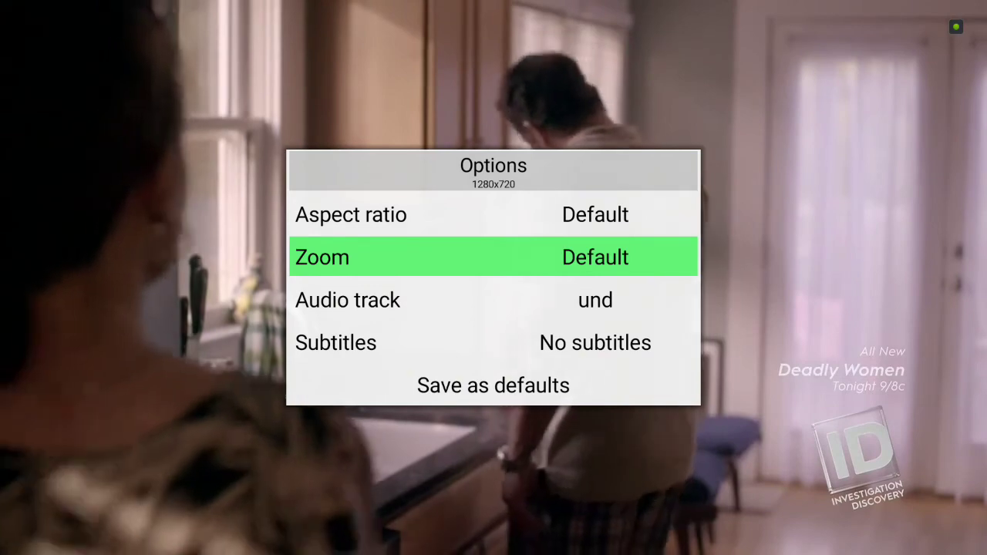
- Browse Audio track, Subtitles and Save as defaults, then close the options dialog
key("Down")
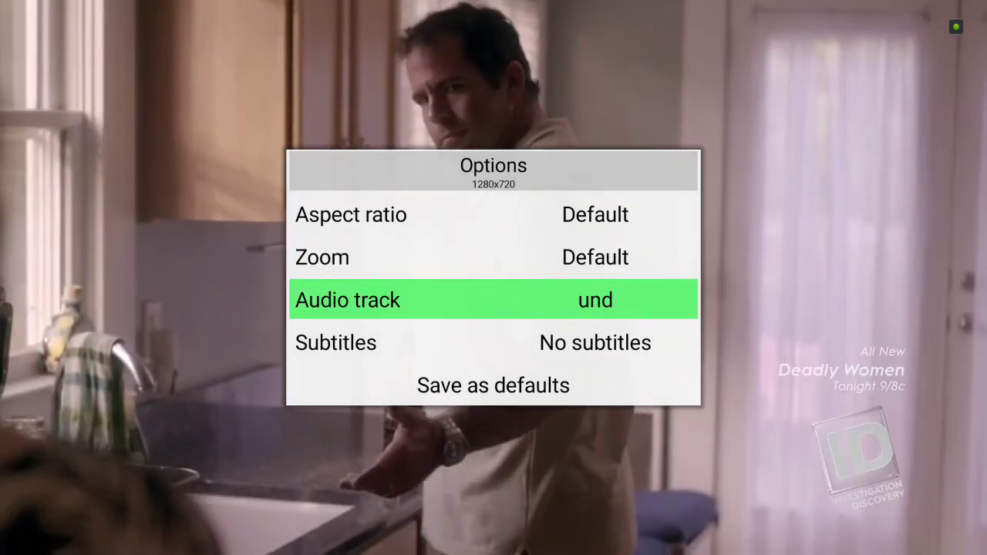
key("Down")
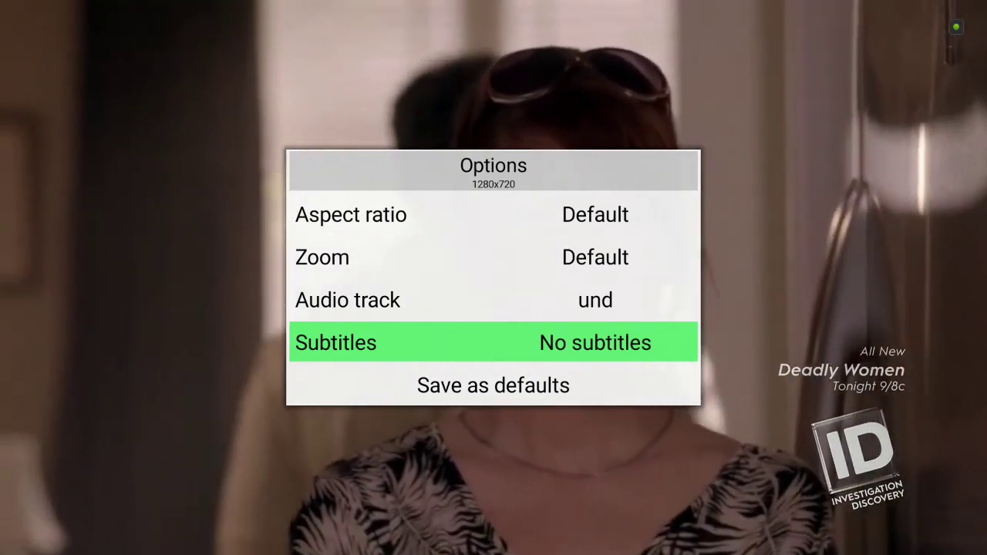
key("Down")
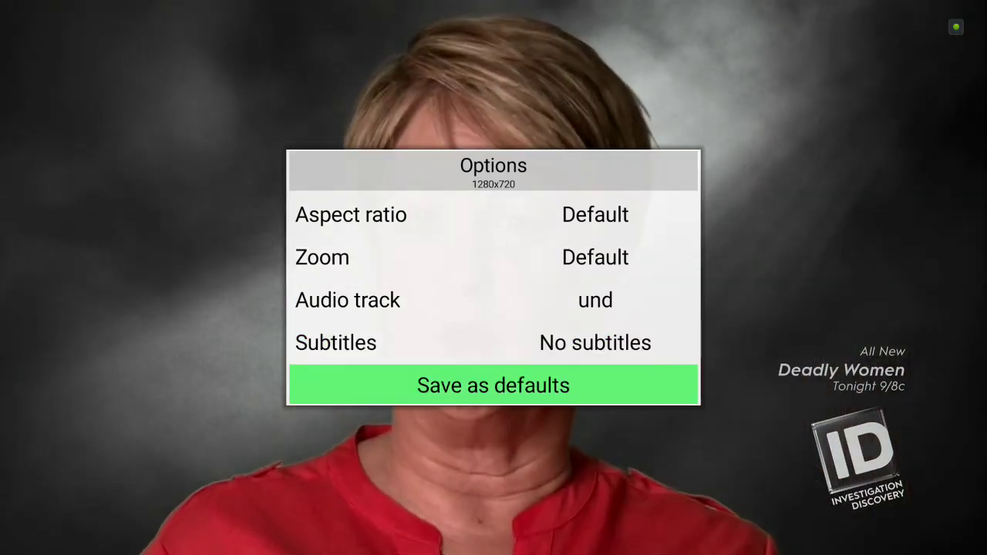
key("Up")
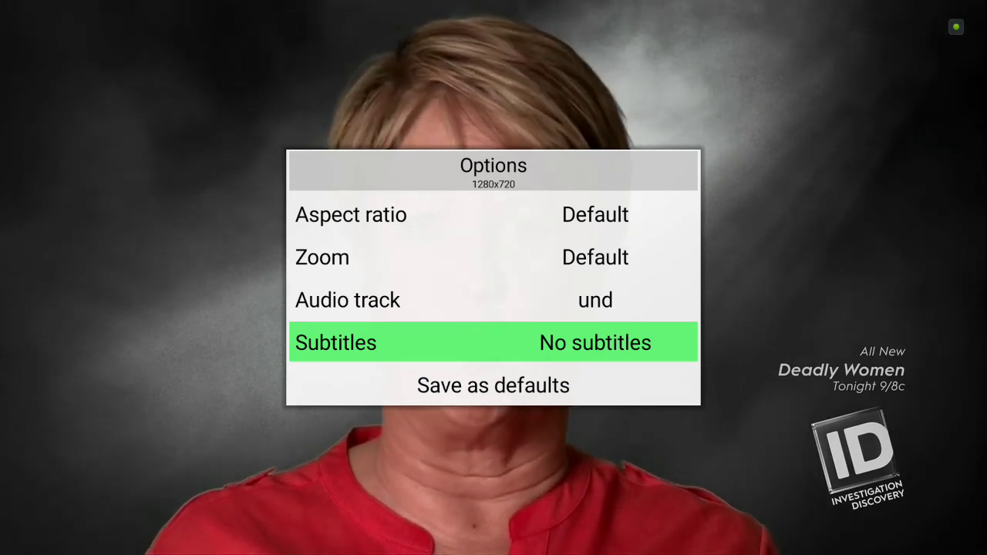
key("Down")
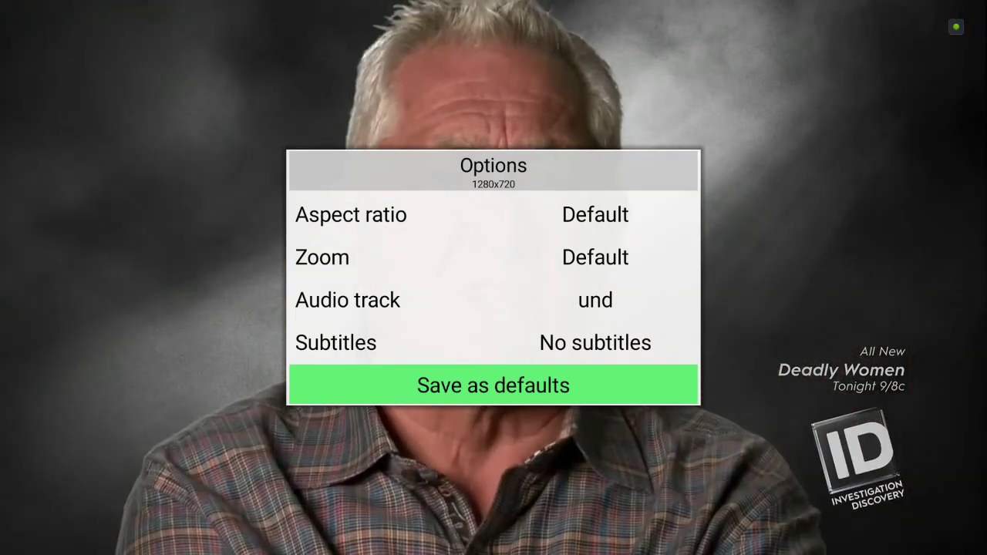
key("Up")
key("Up")
key("Up")
key("Down")
key("Down")
key("Down")
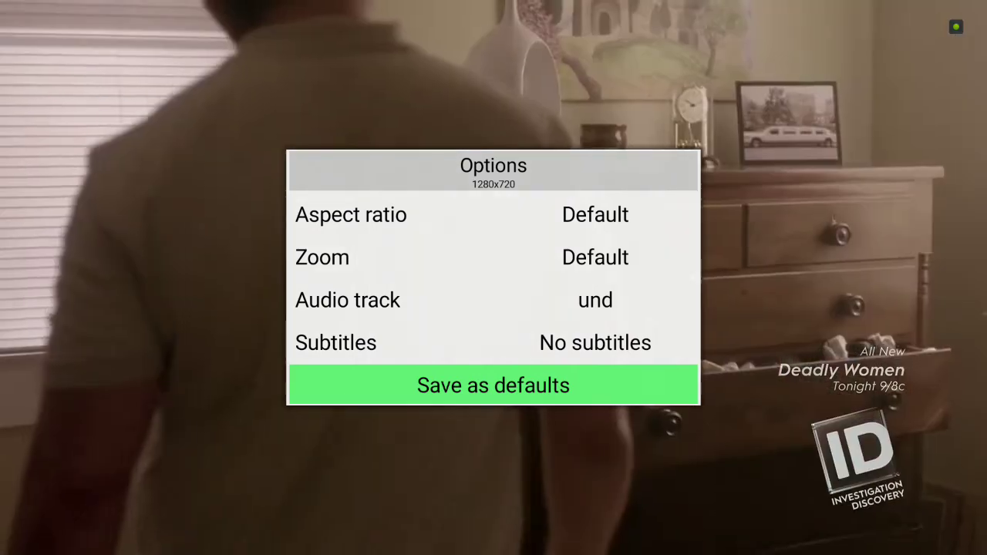
key("Return")
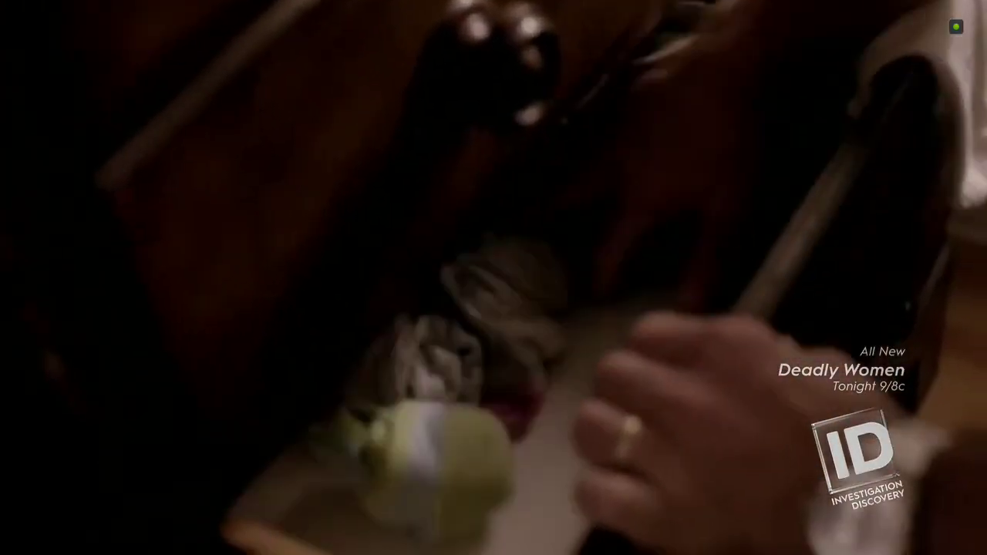
- Show the channel info banner and toggle between BBC America HD and FOX San Diego HD
key("Return")
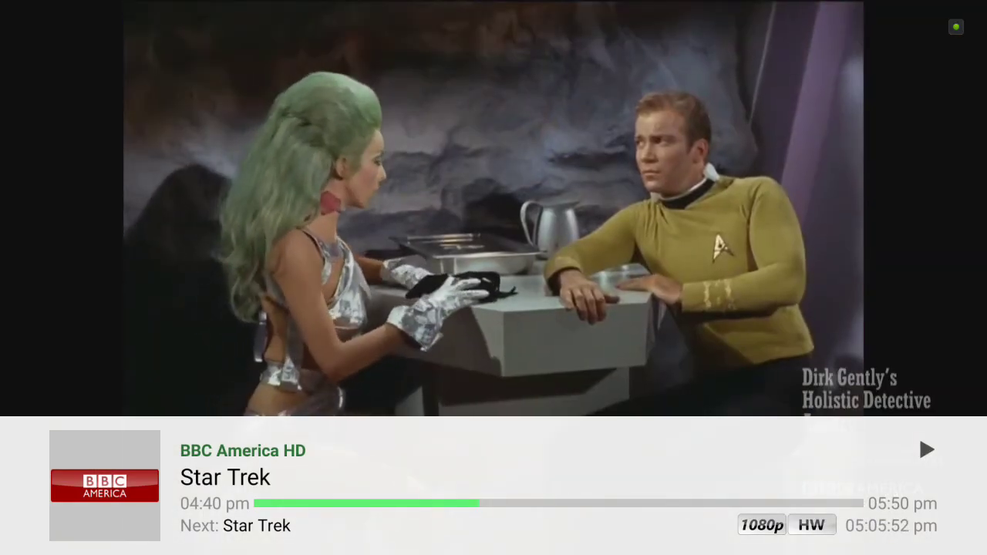
key("Up")
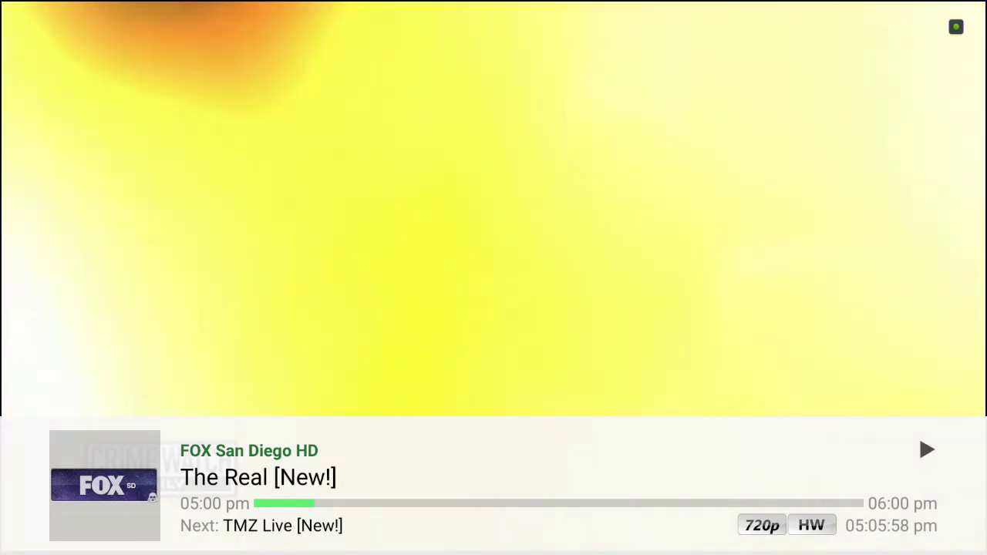
key("Down")
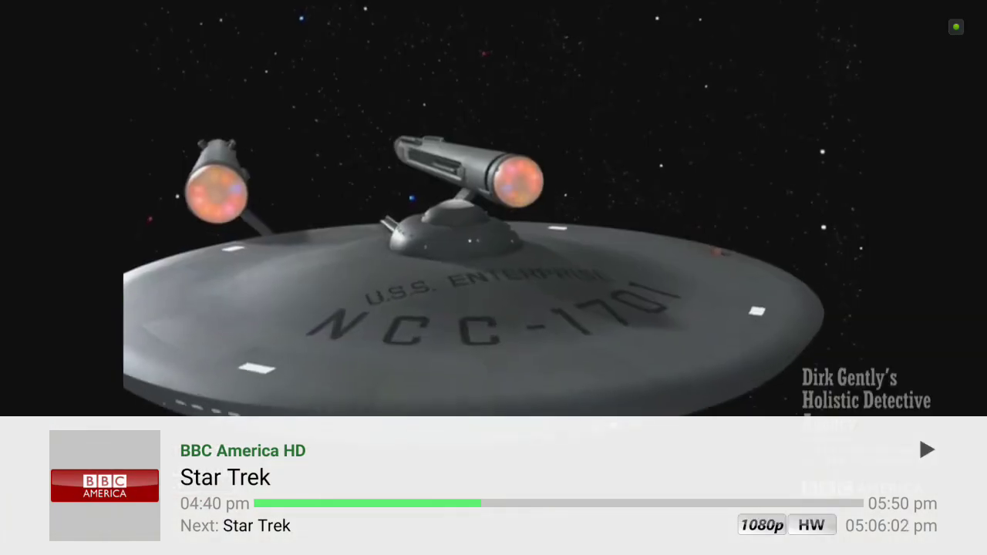
key("Up")
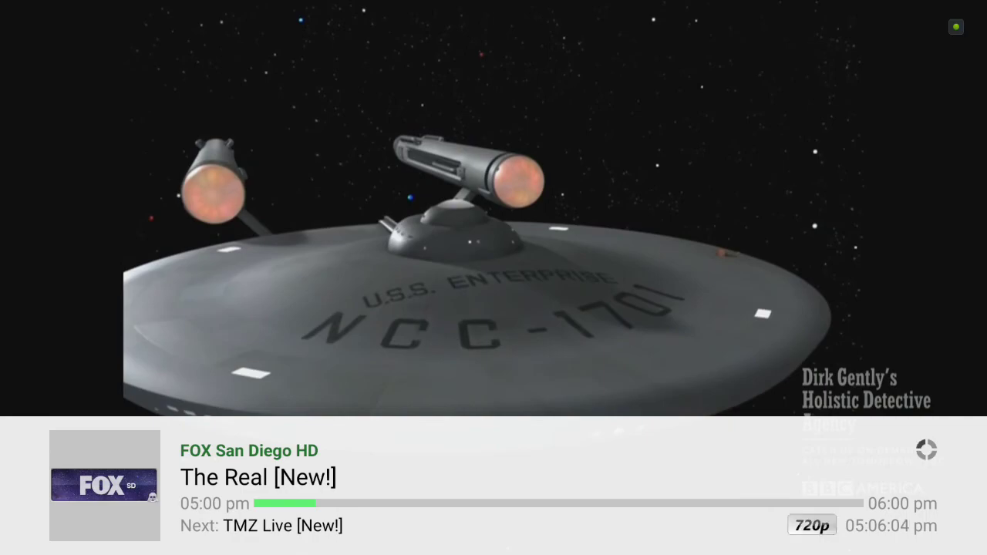
key("Down")
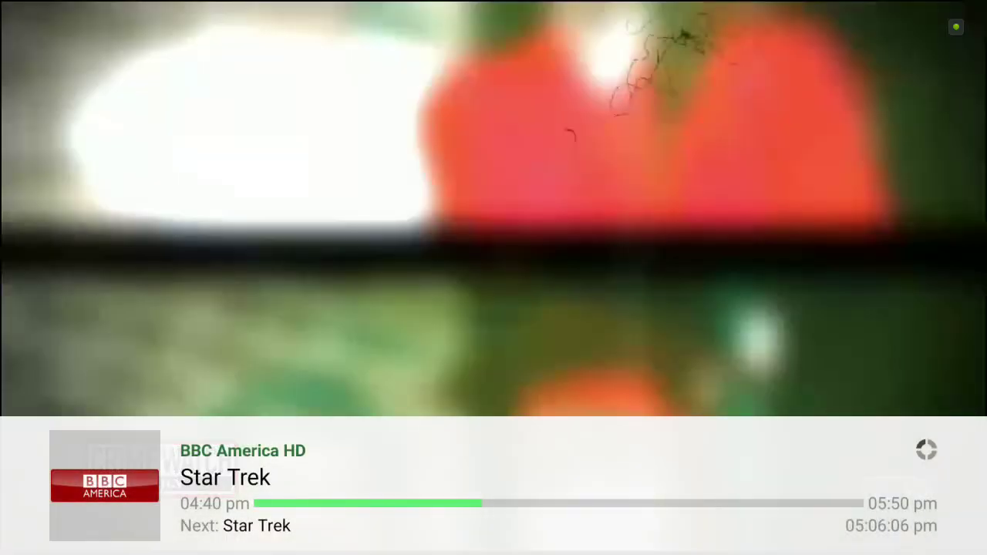
- Settle on FOX San Diego HD, then stop playback to return to the United States programme grid
key("Up")
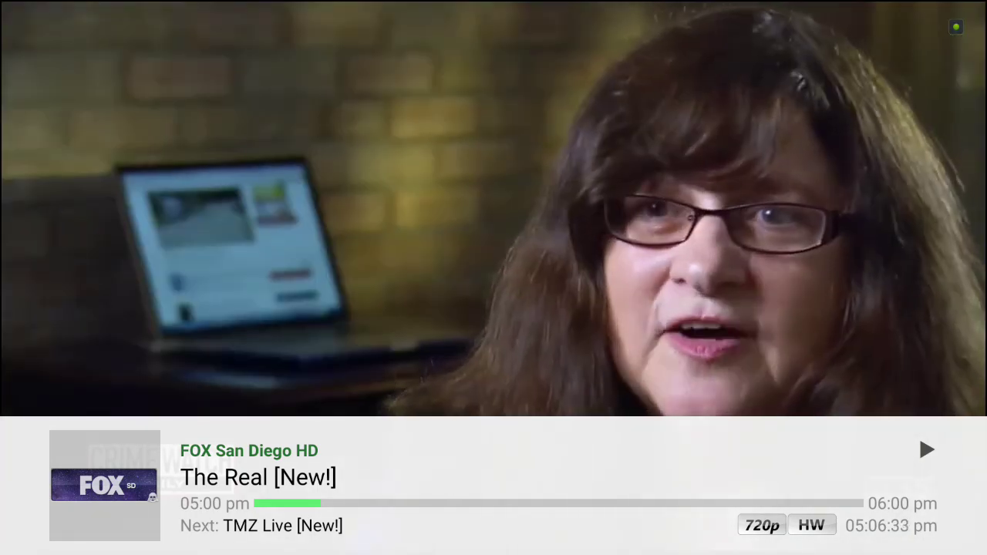
mouse_move(646, 7)
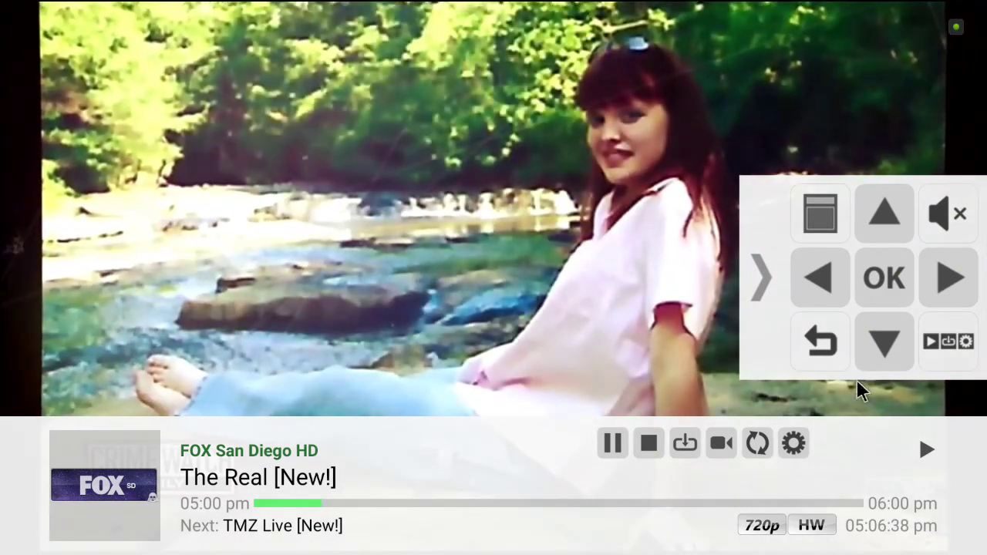
left_click(652, 445)
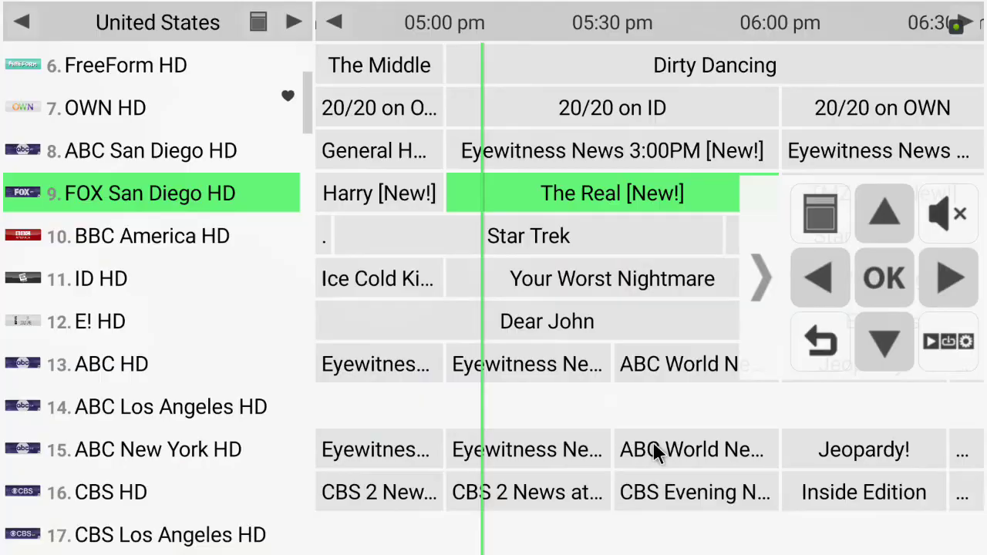